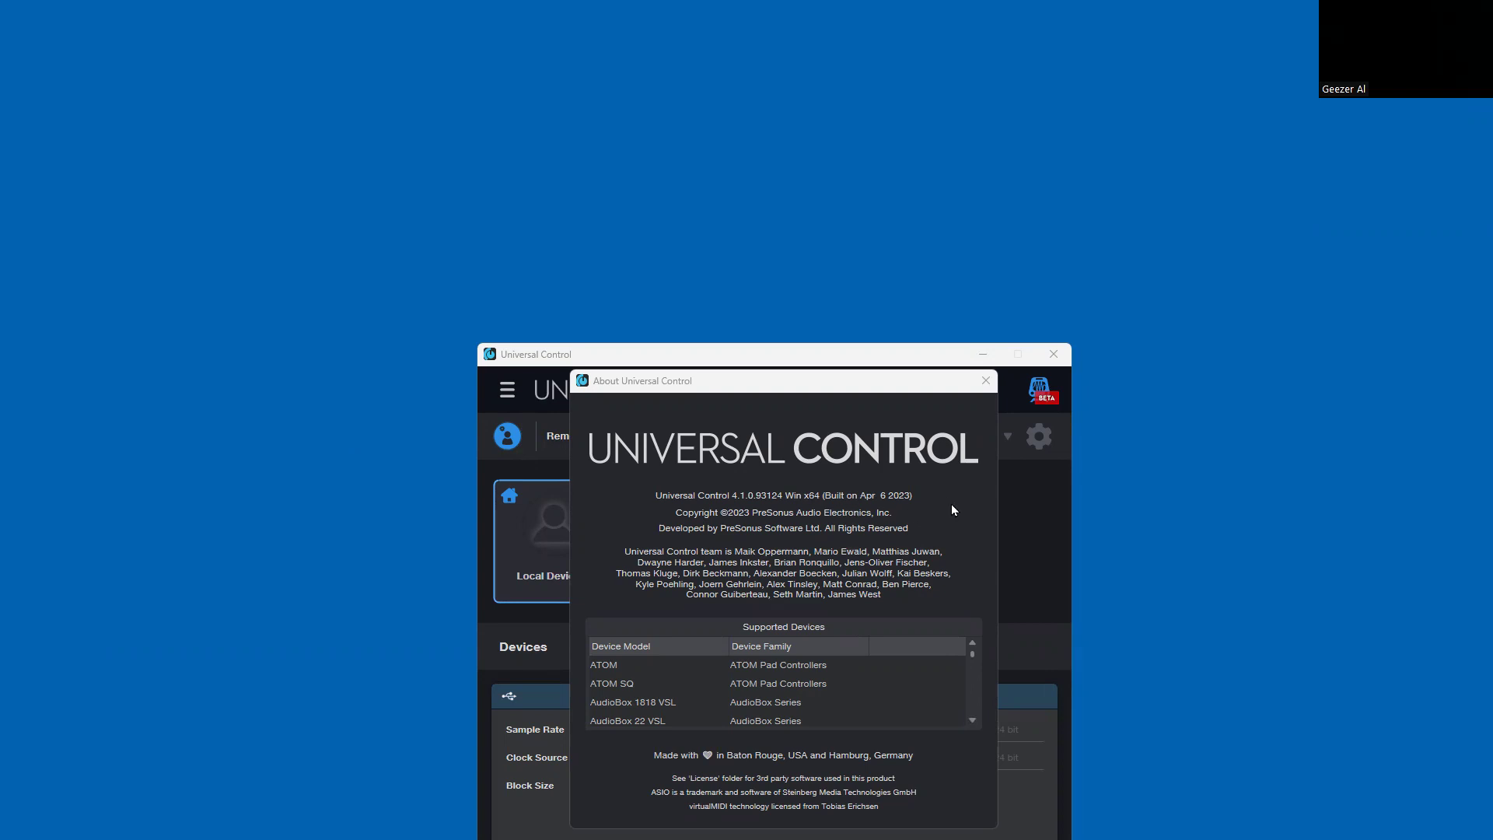
Step: Close the About window, open the Revelator device's mixer, and minimise the Universal Control window
left_click(985, 382)
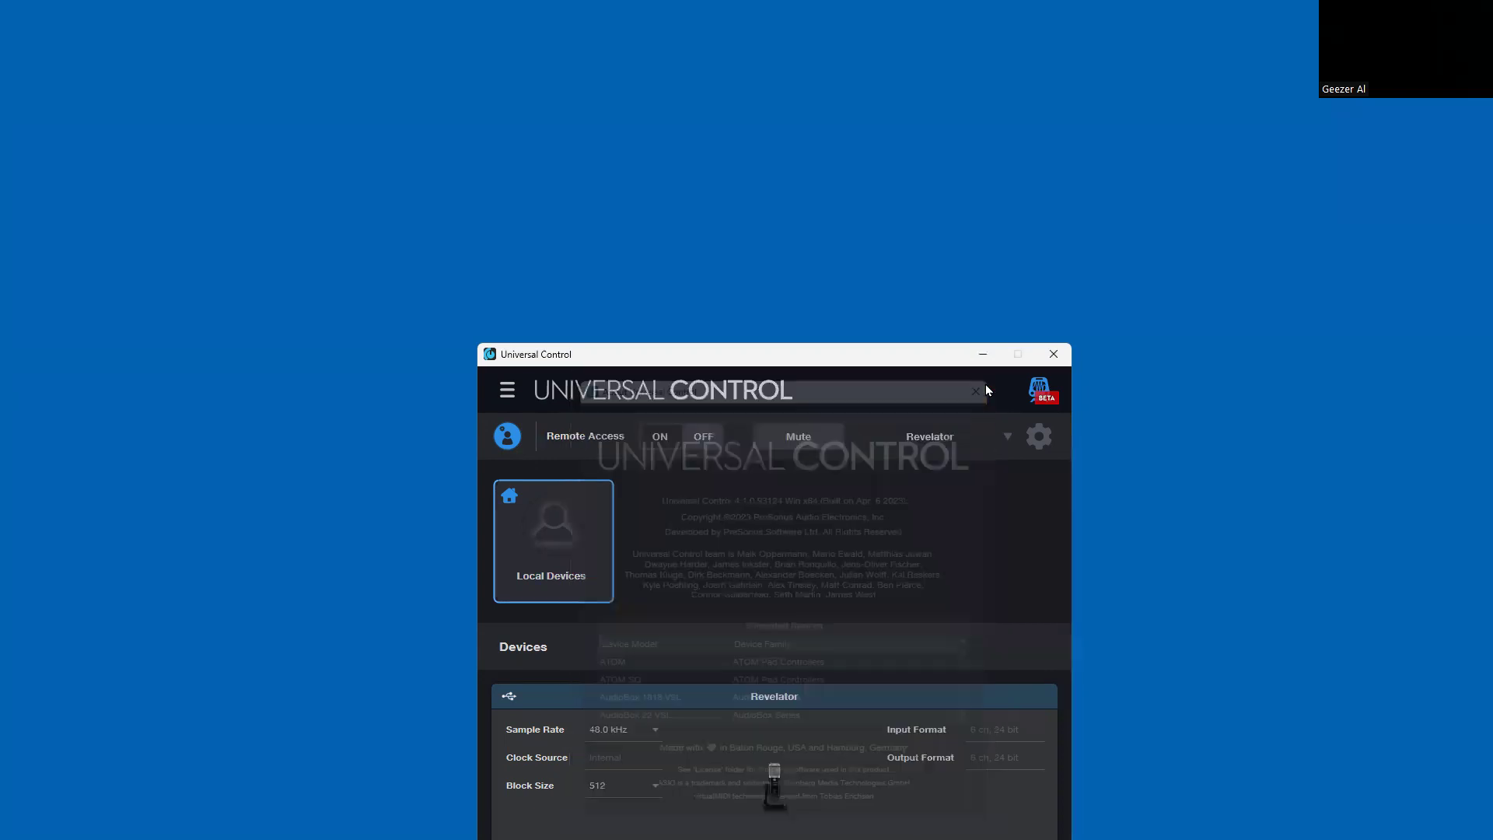
left_click(774, 772)
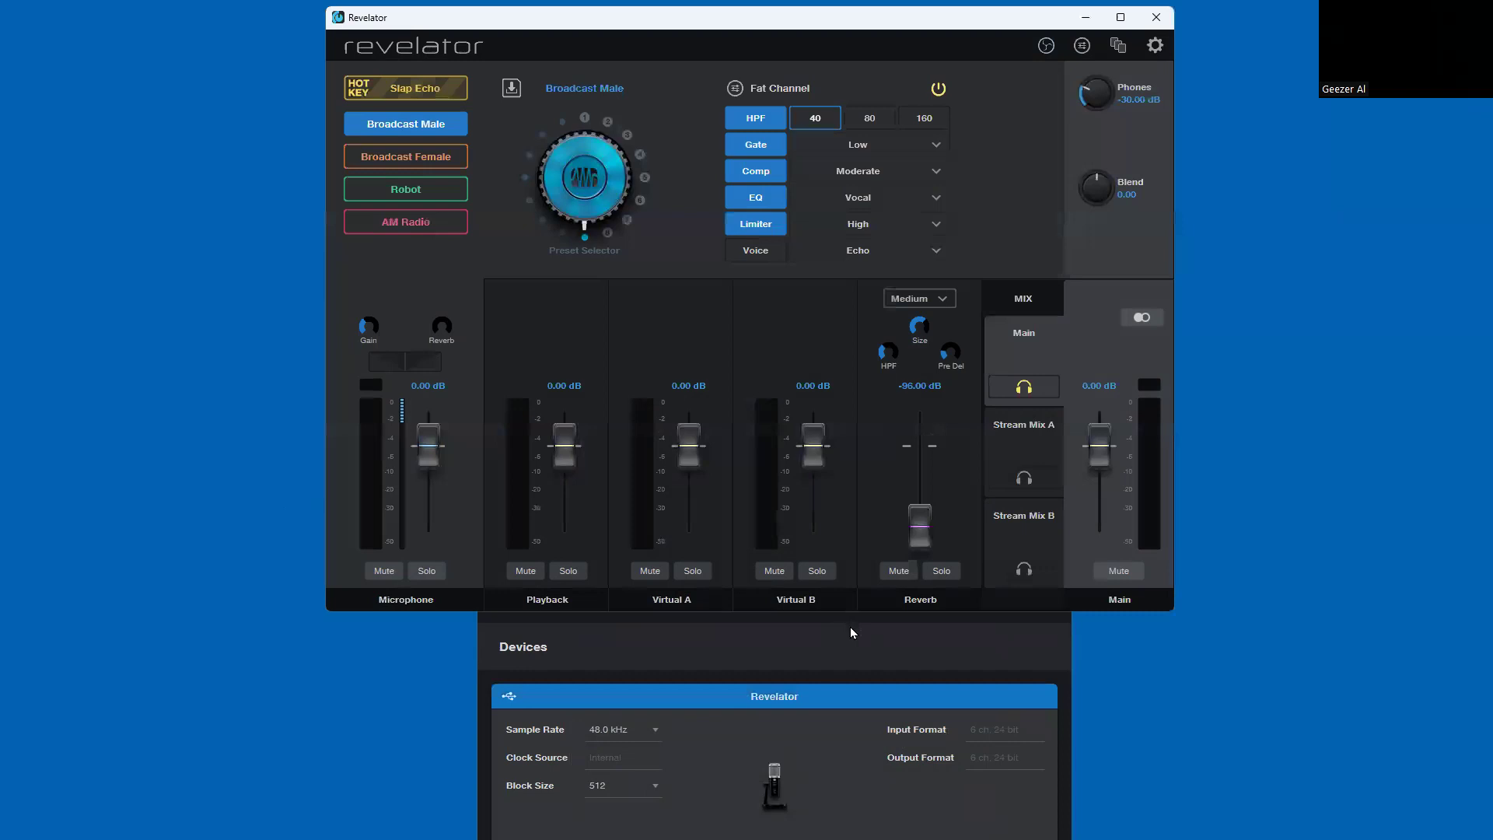
left_click(983, 354)
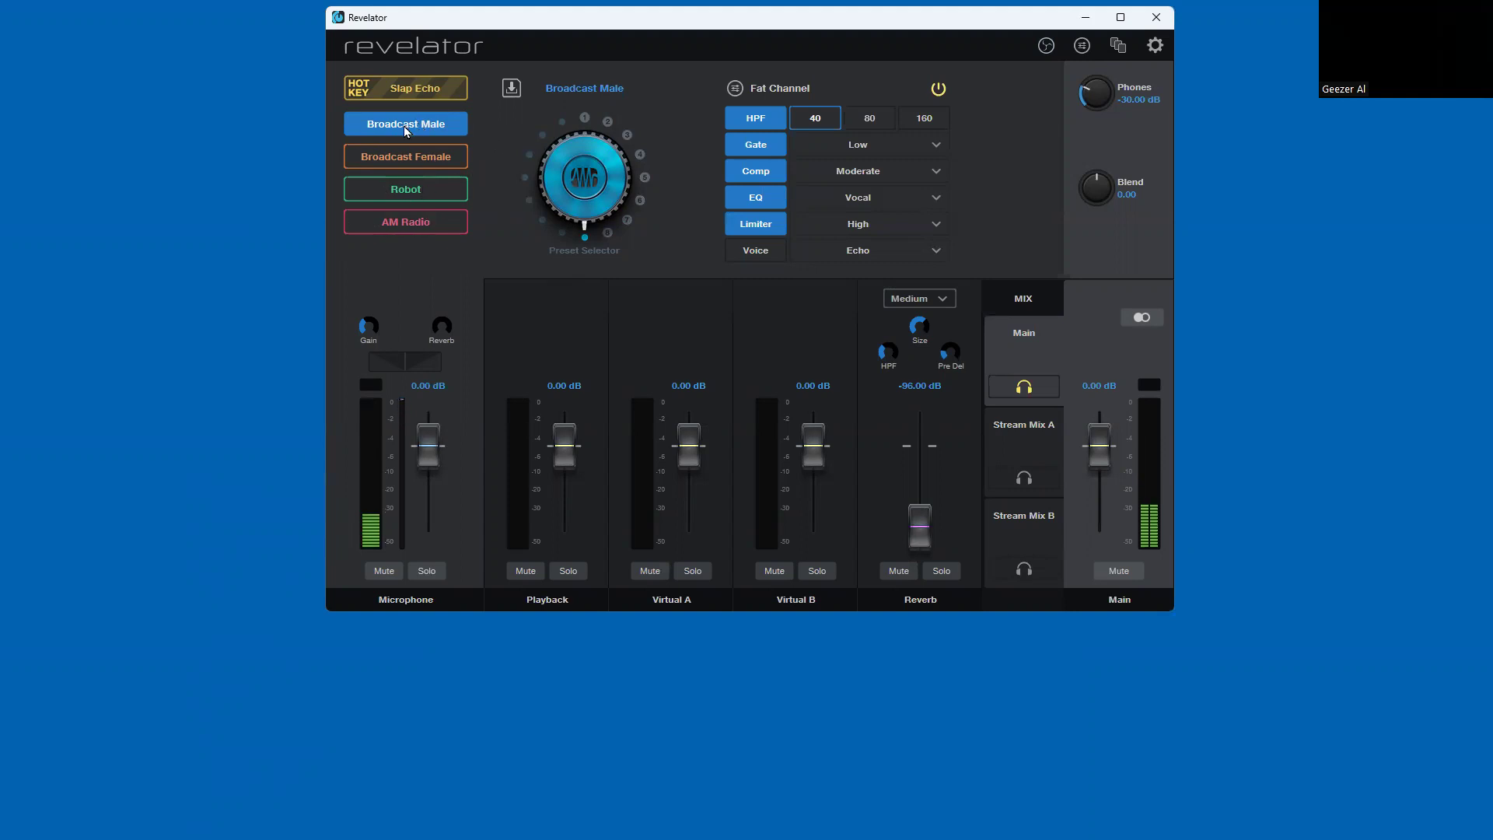
Step: Browse the presets for the blue slot, try others with the Preset Selector, and return the slot to Broadcast Male
left_click(589, 91)
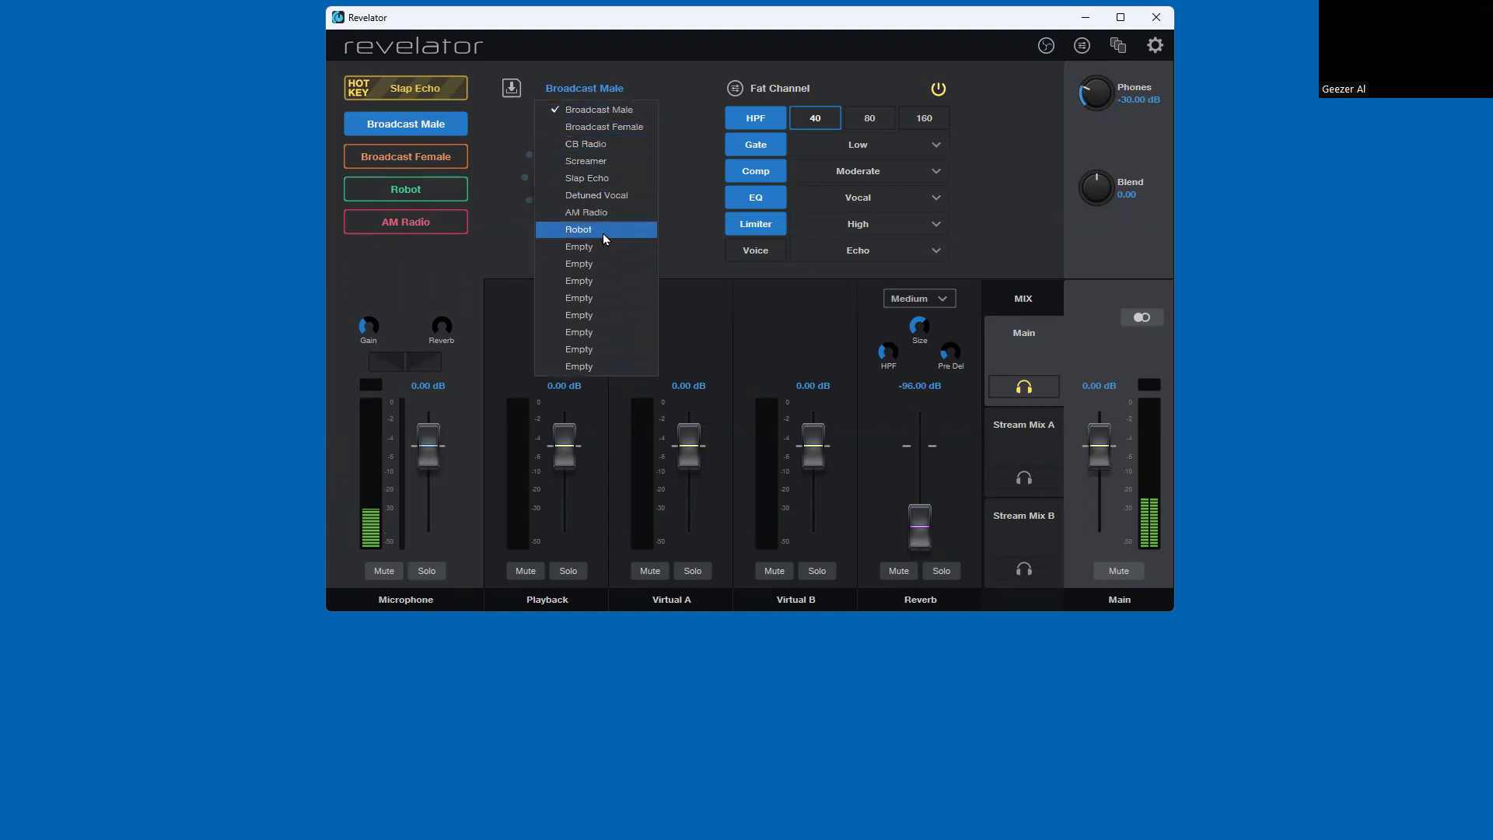
left_click(678, 77)
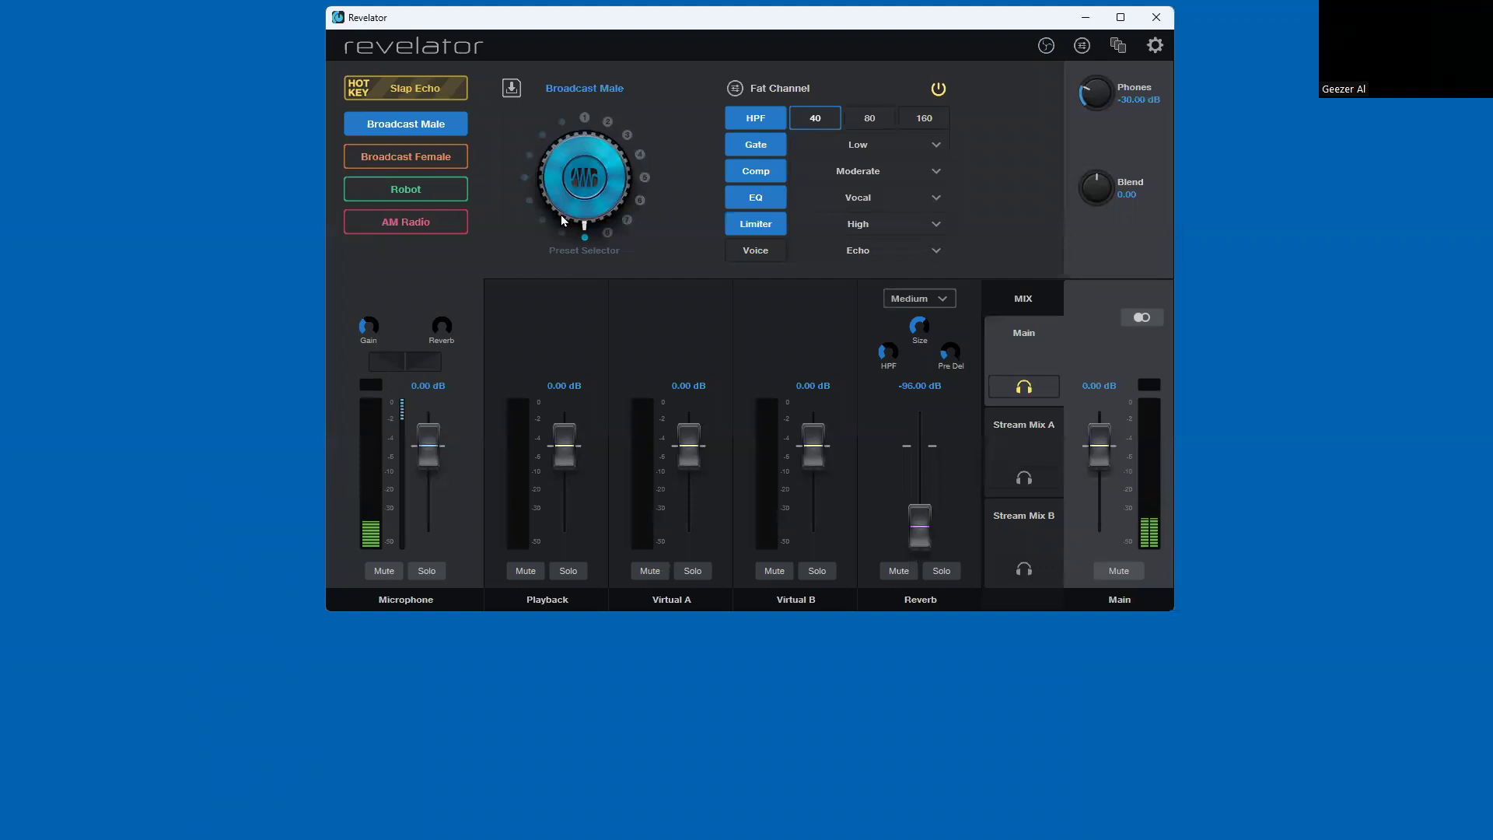
left_click_drag(565, 218, 594, 188)
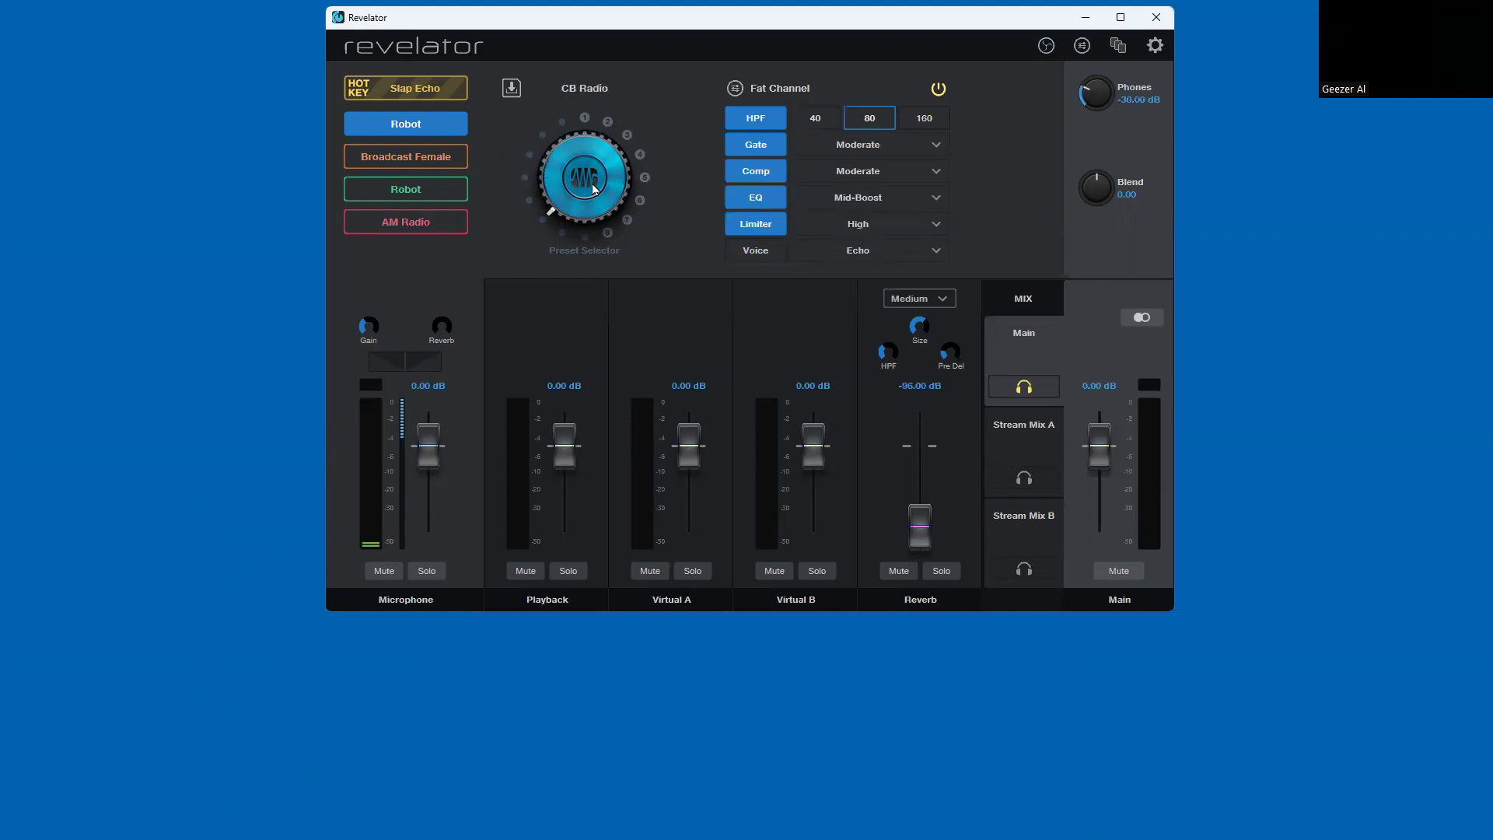
left_click(594, 87)
left_click(595, 106)
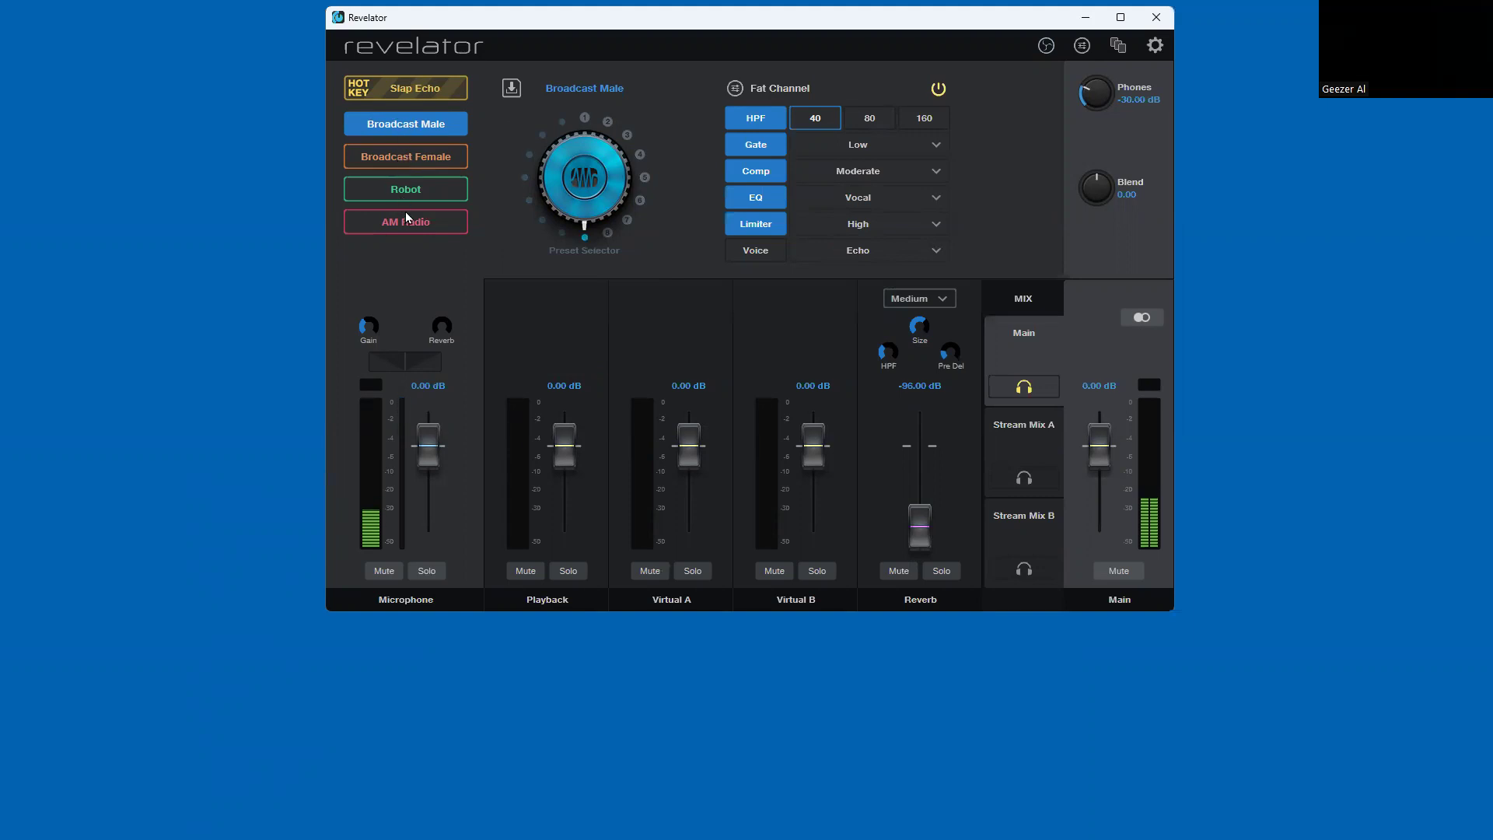
Step: Assign the Broadcast Male preset to the orange, green and pink preset slots, and reselect the blue slot
left_click(404, 155)
left_click(563, 92)
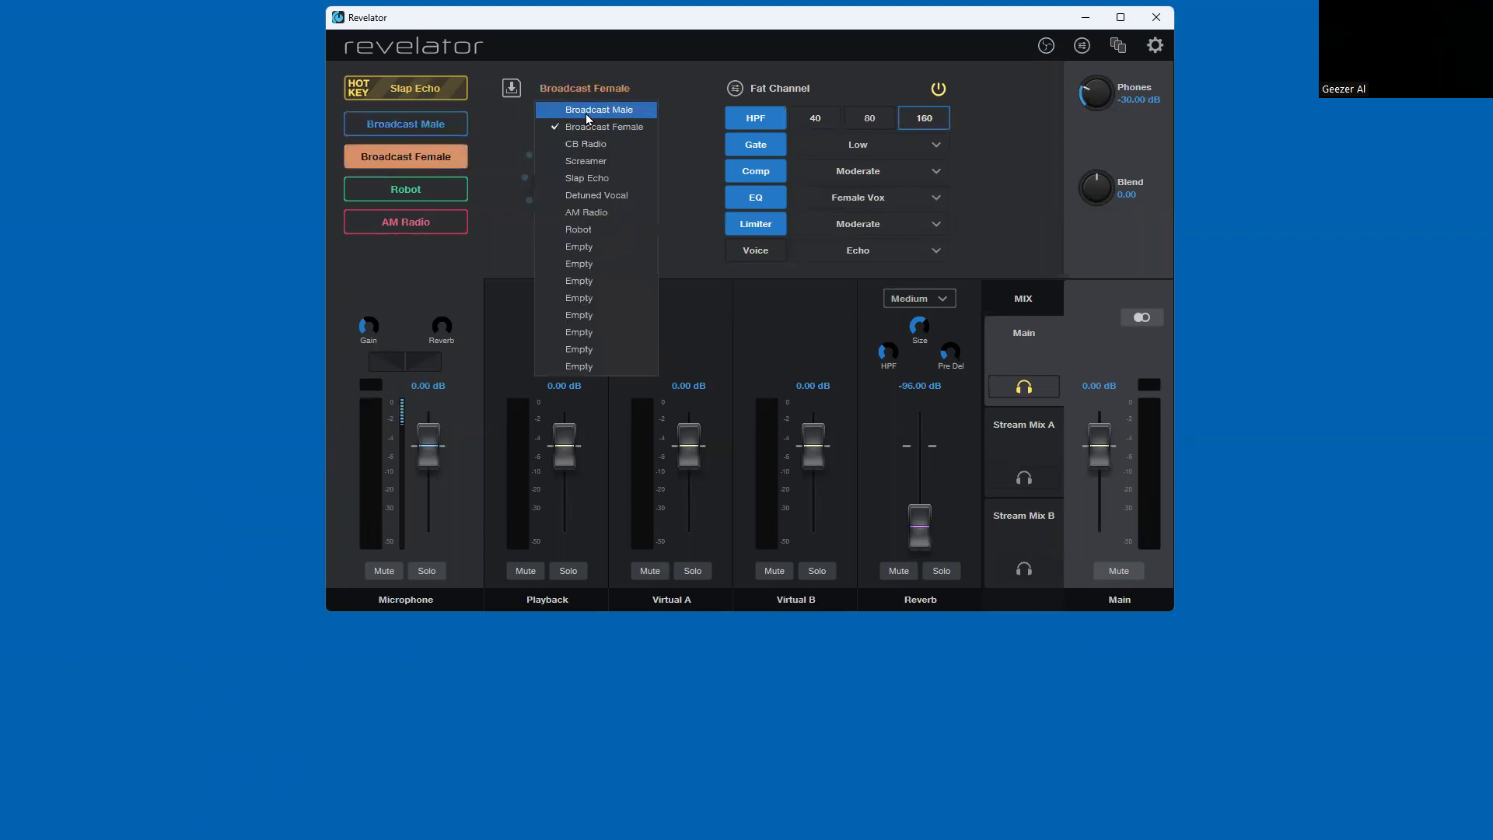
left_click(586, 109)
left_click(404, 191)
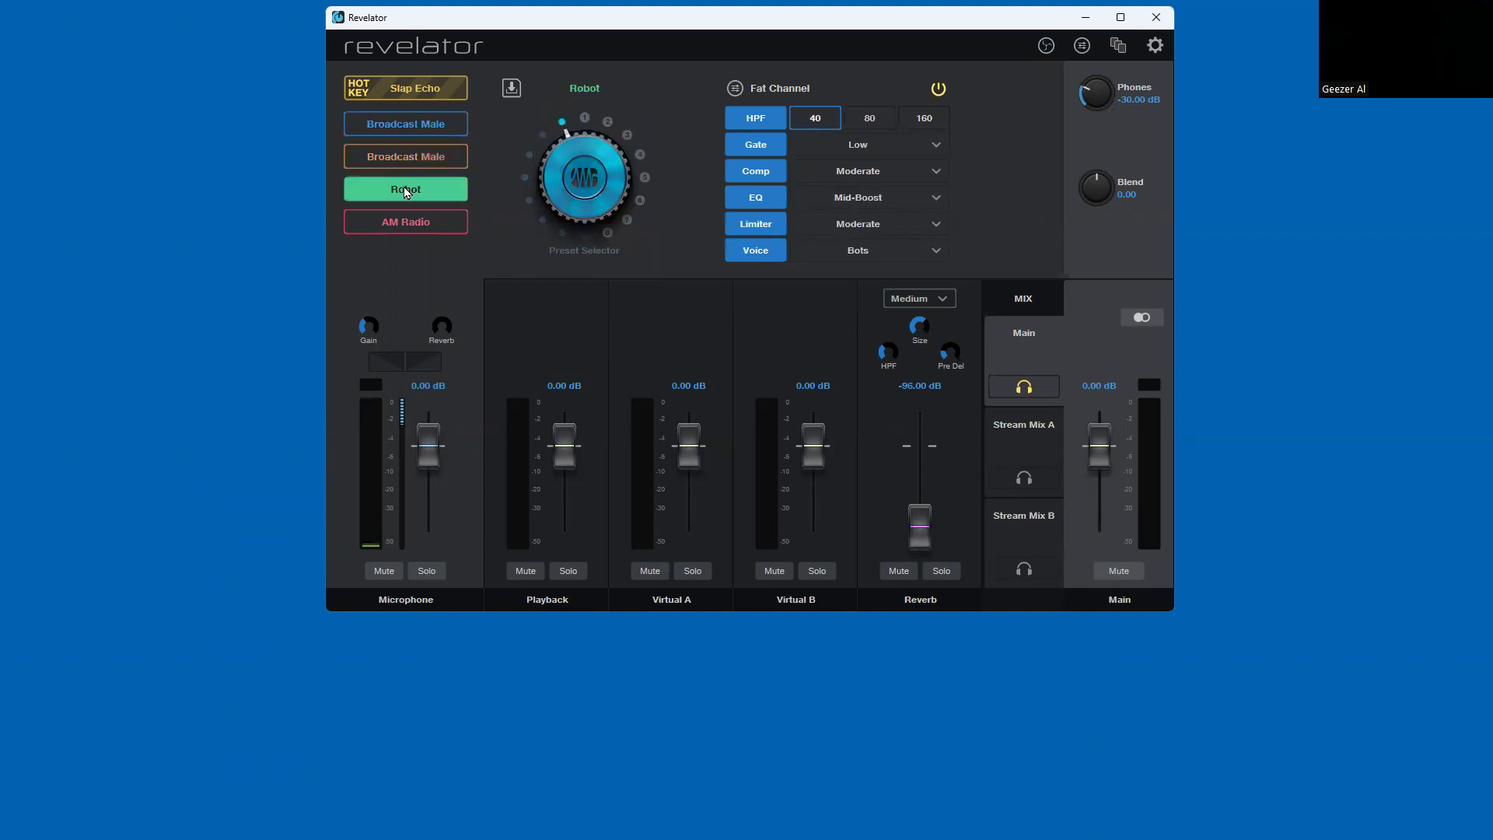
left_click(580, 87)
left_click(599, 112)
left_click(406, 222)
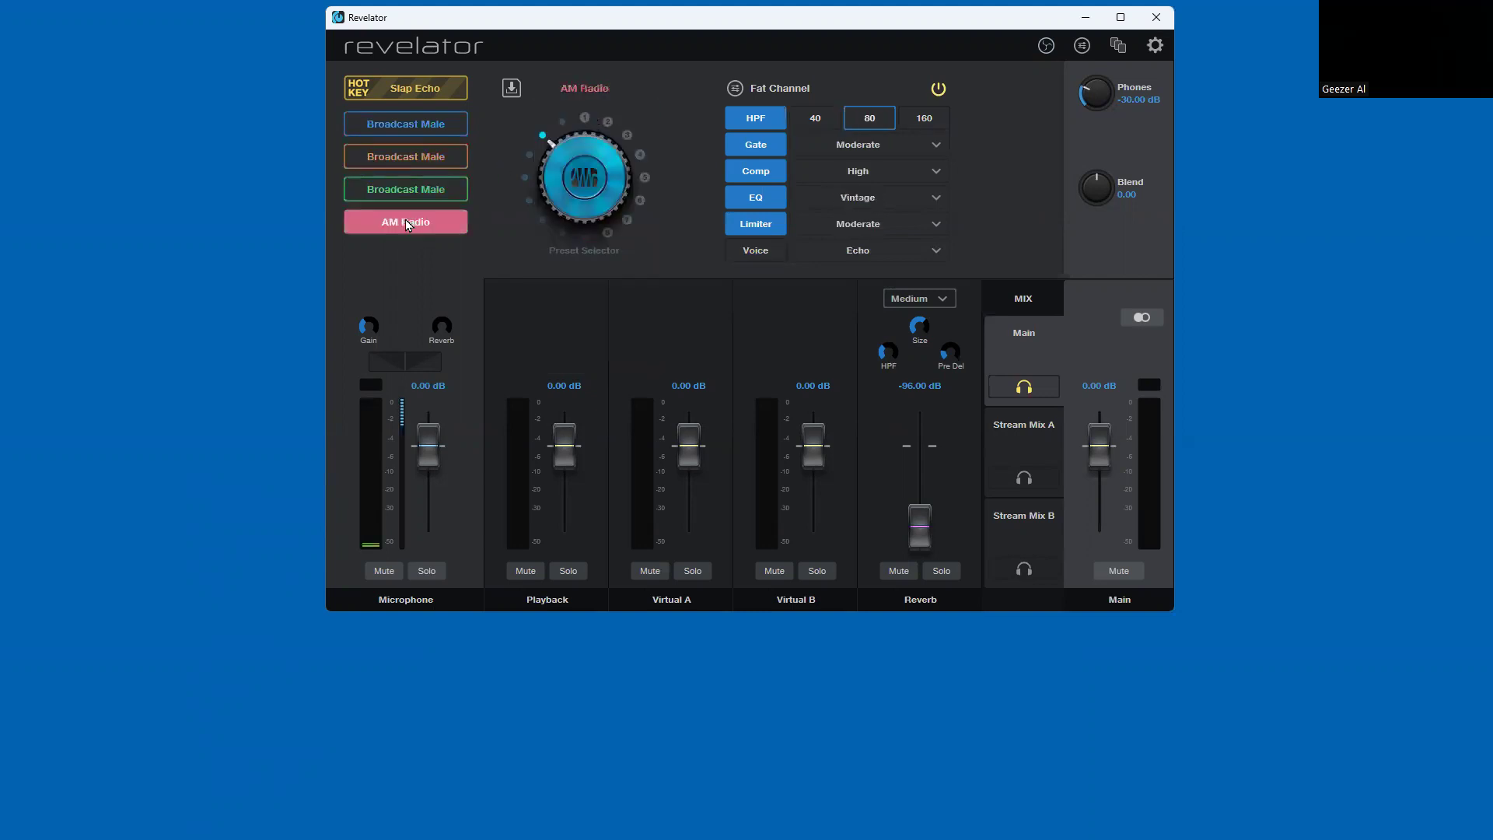
left_click(586, 86)
left_click(588, 110)
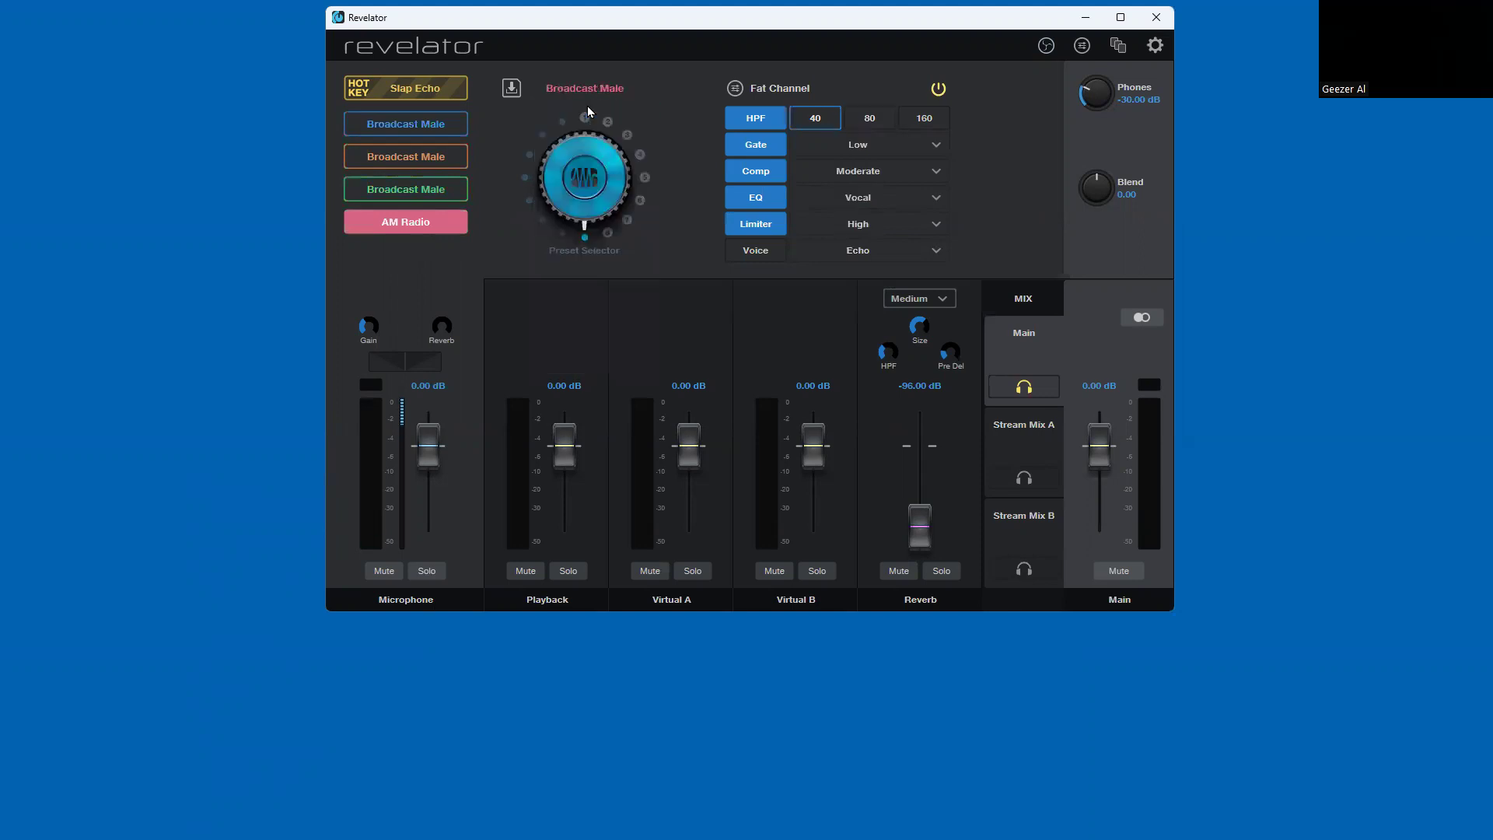
left_click(421, 125)
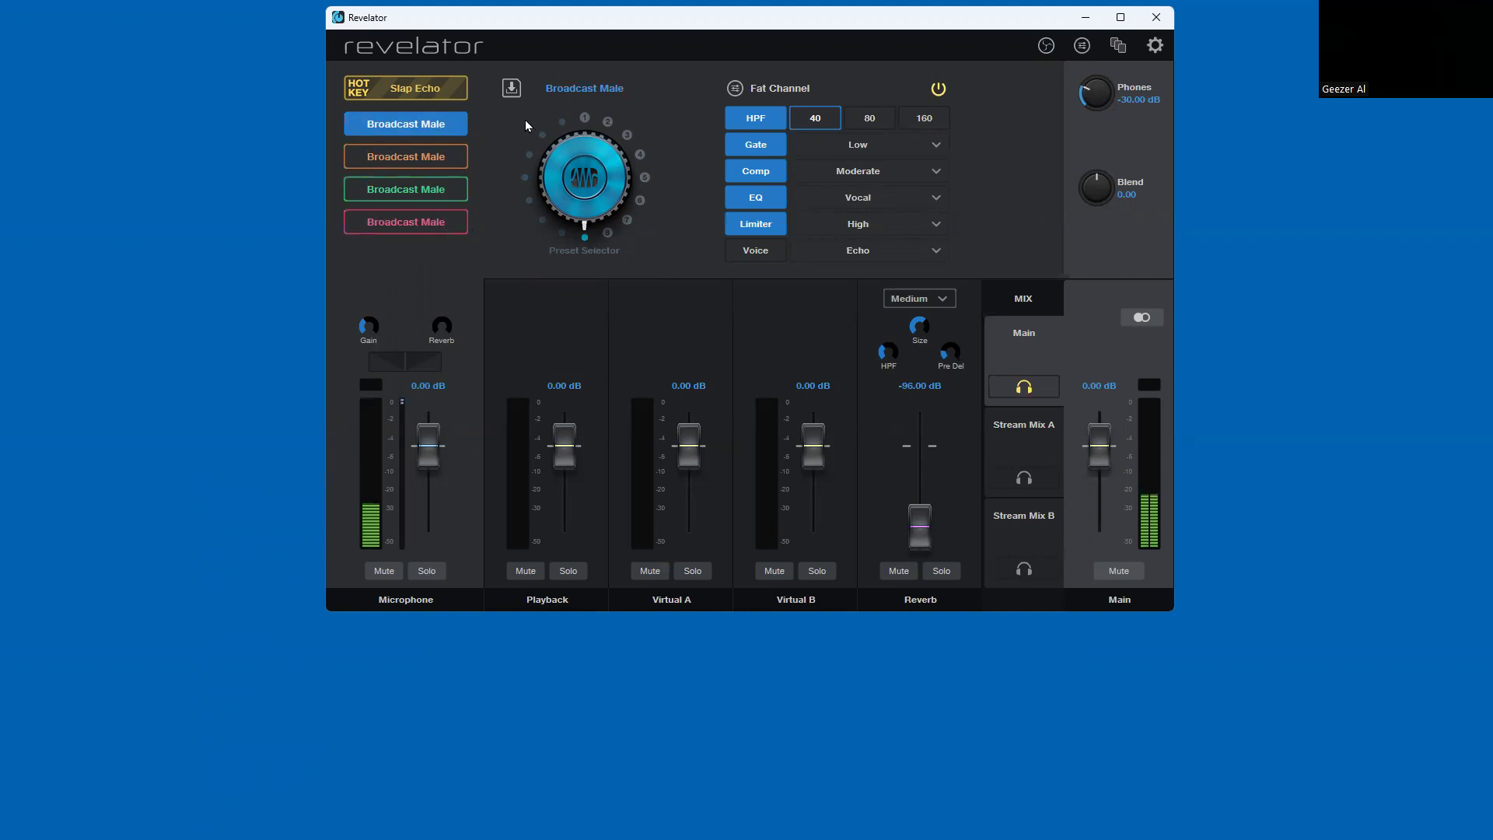
Step: Turn the Fat Channel processing off and back on with the blue preset slot active
left_click(399, 123)
left_click(939, 89)
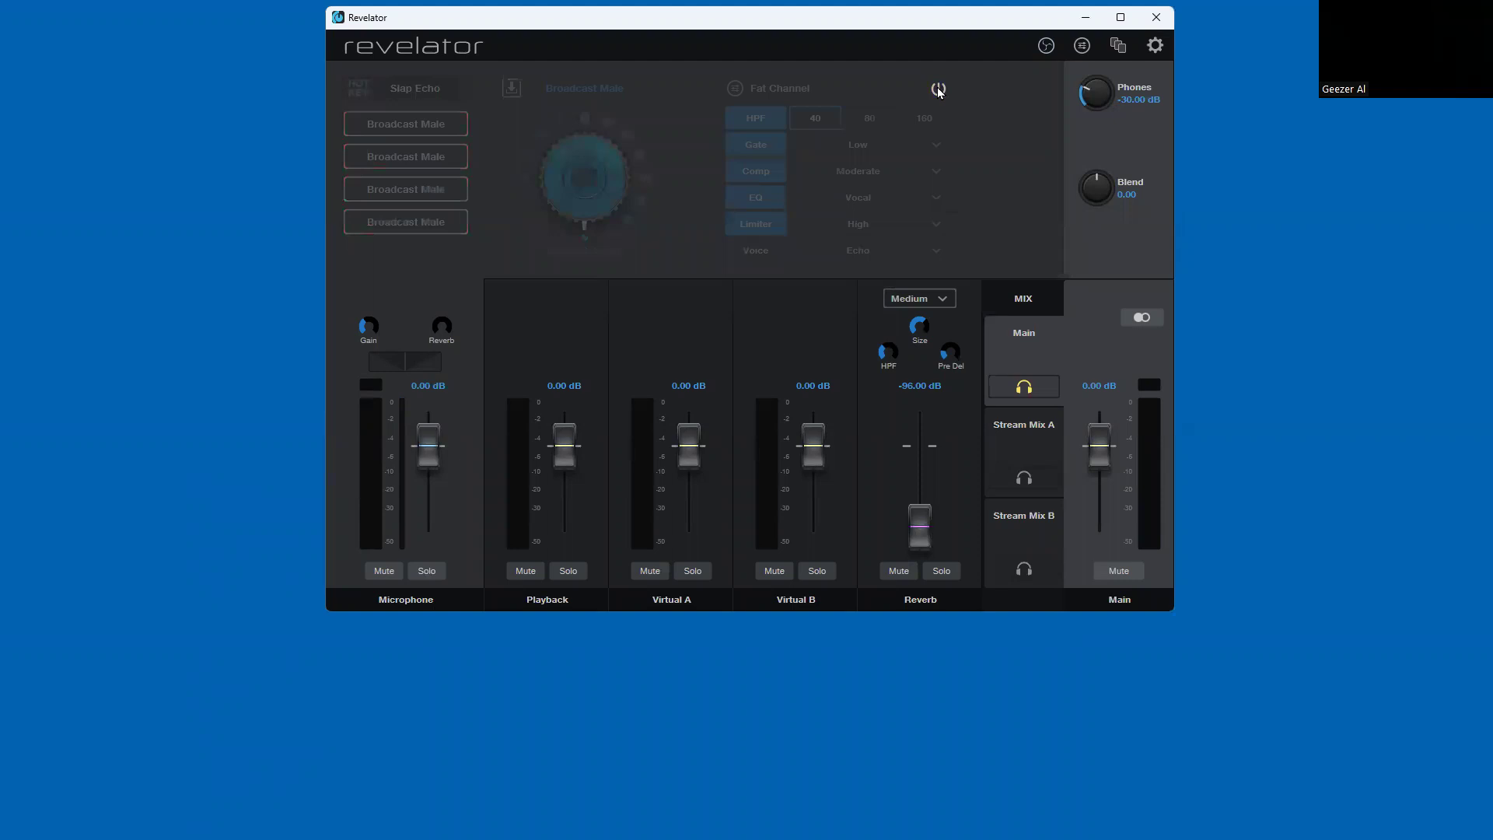
left_click(939, 90)
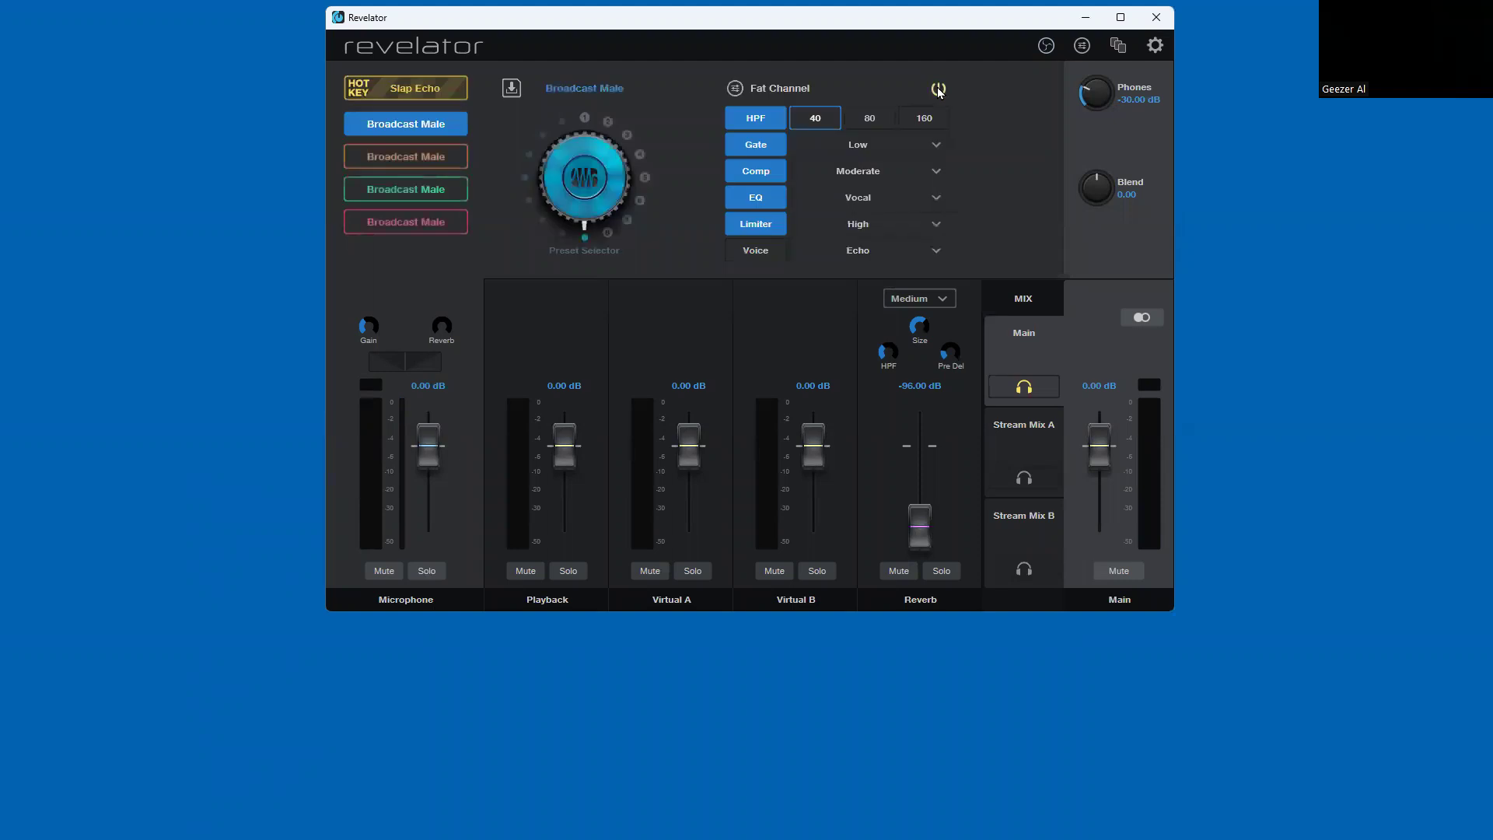
Step: Switch through the orange, green and pink preset slots and return to the blue one
left_click(404, 157)
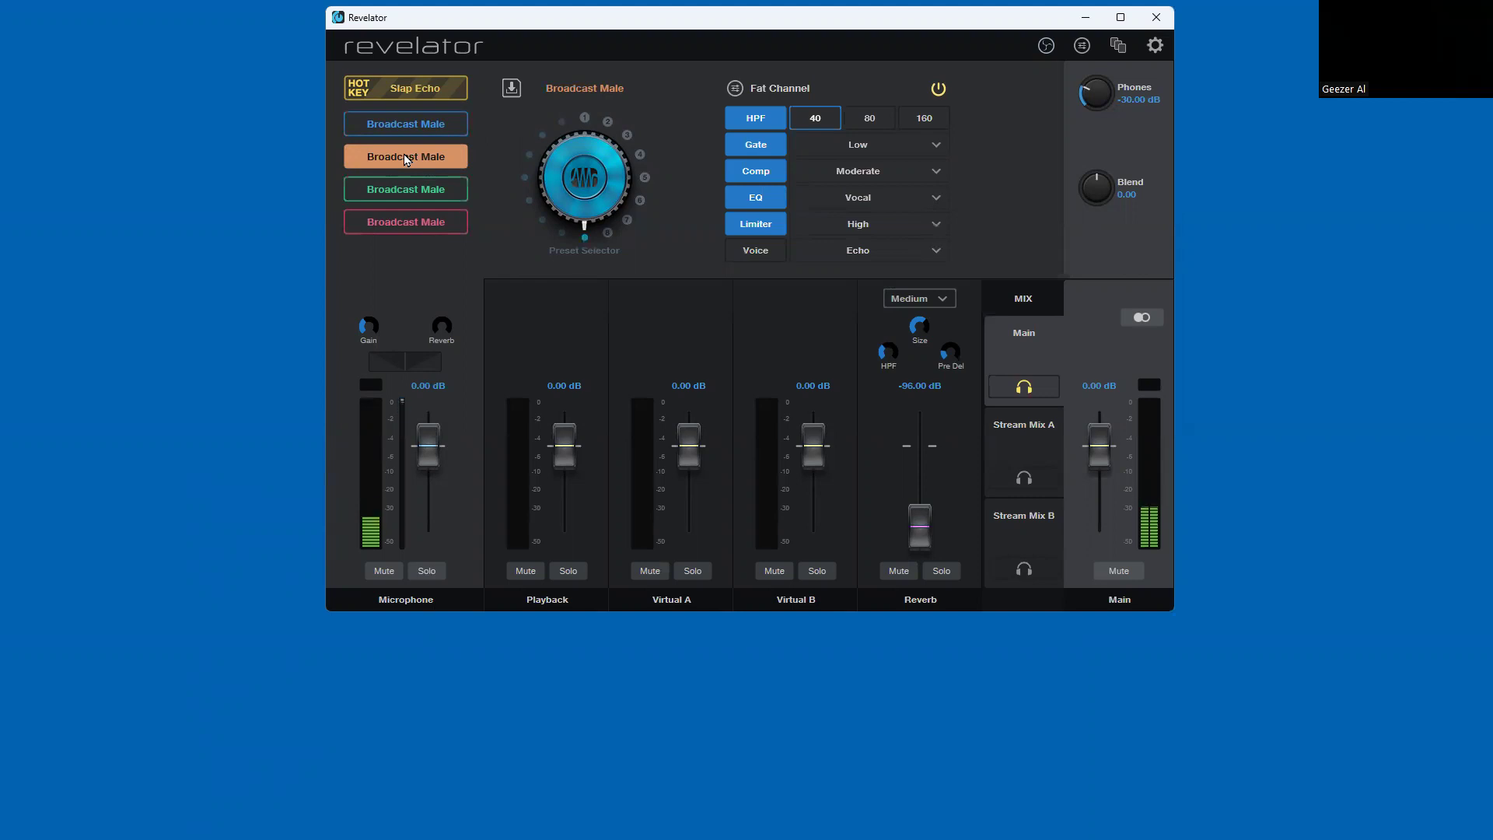
left_click(410, 184)
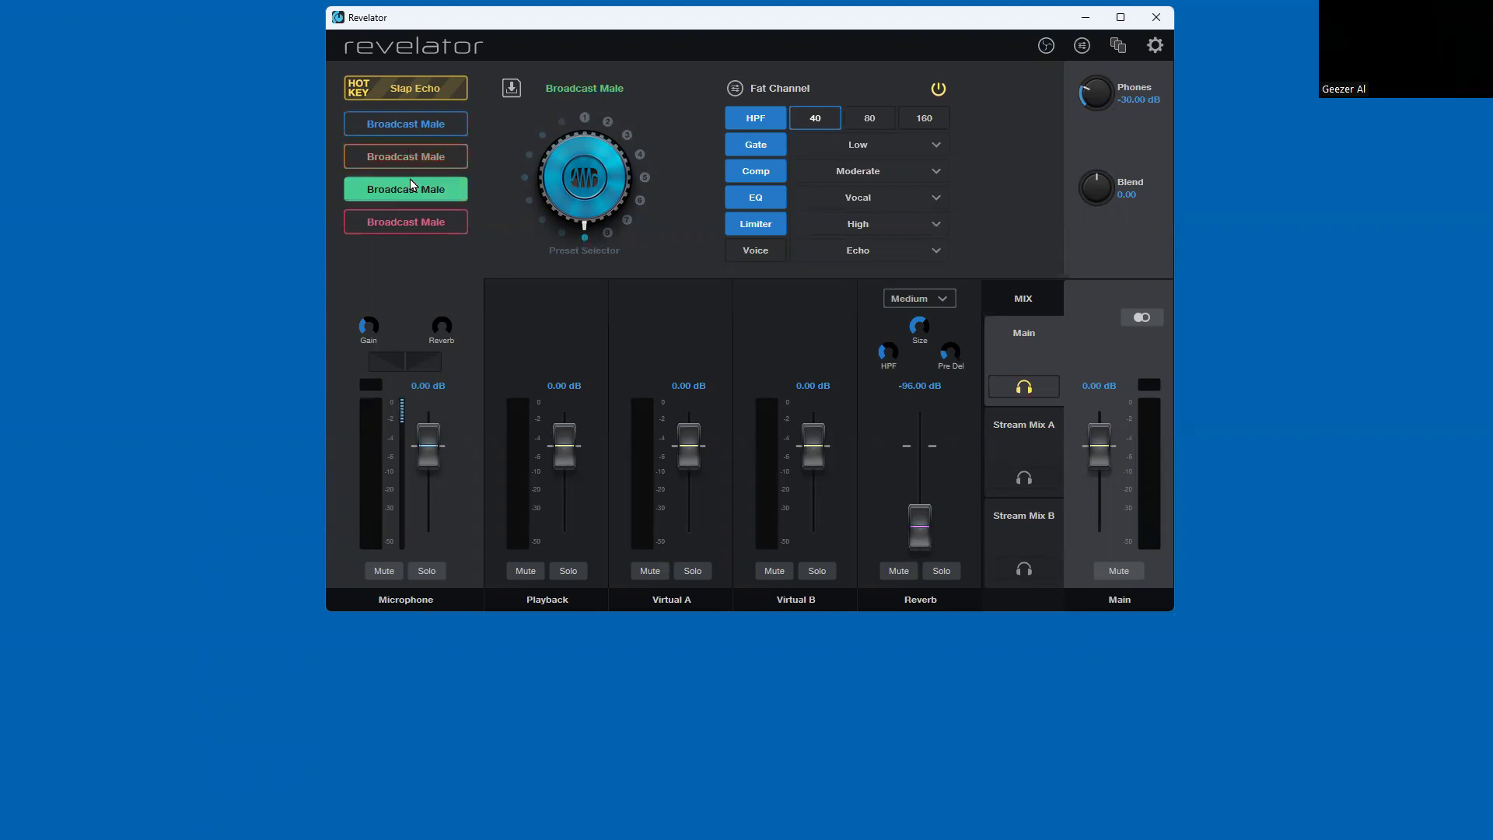
left_click(410, 221)
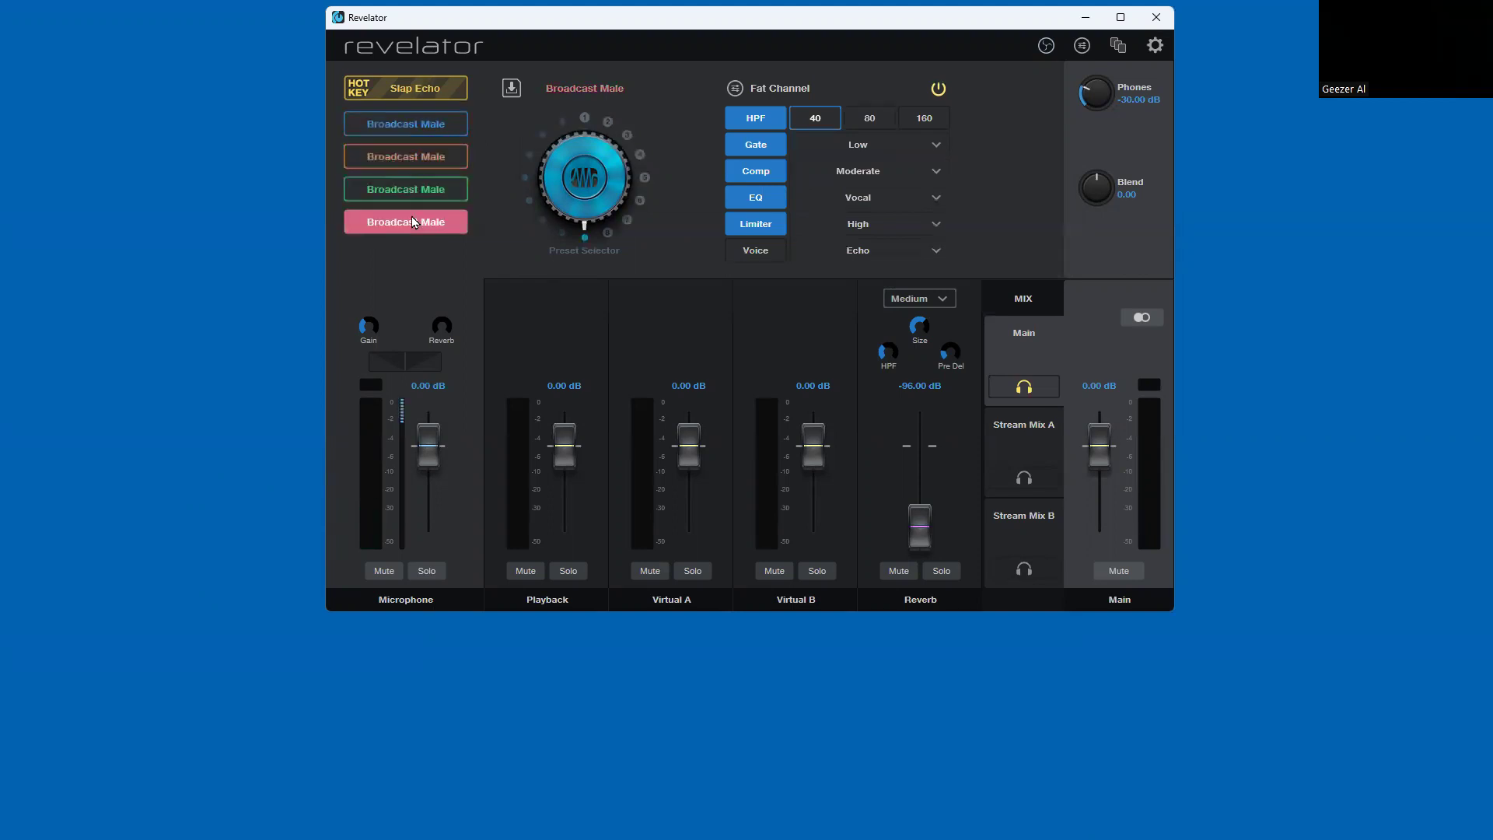
left_click(409, 124)
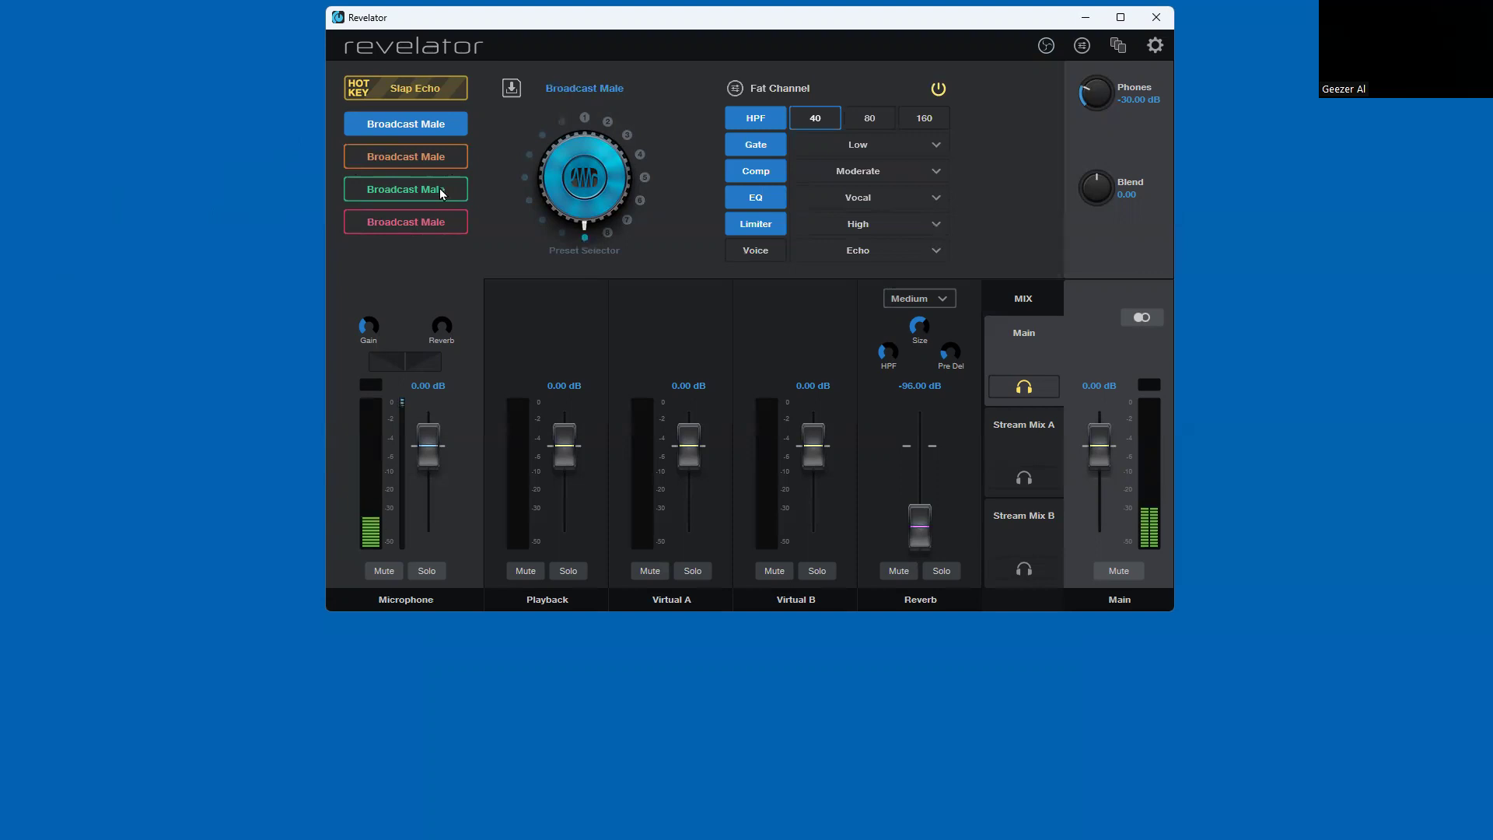
left_click(404, 123)
Step: Store the current Broadcast Male settings in device preset 1 under the name Test1
left_click(511, 90)
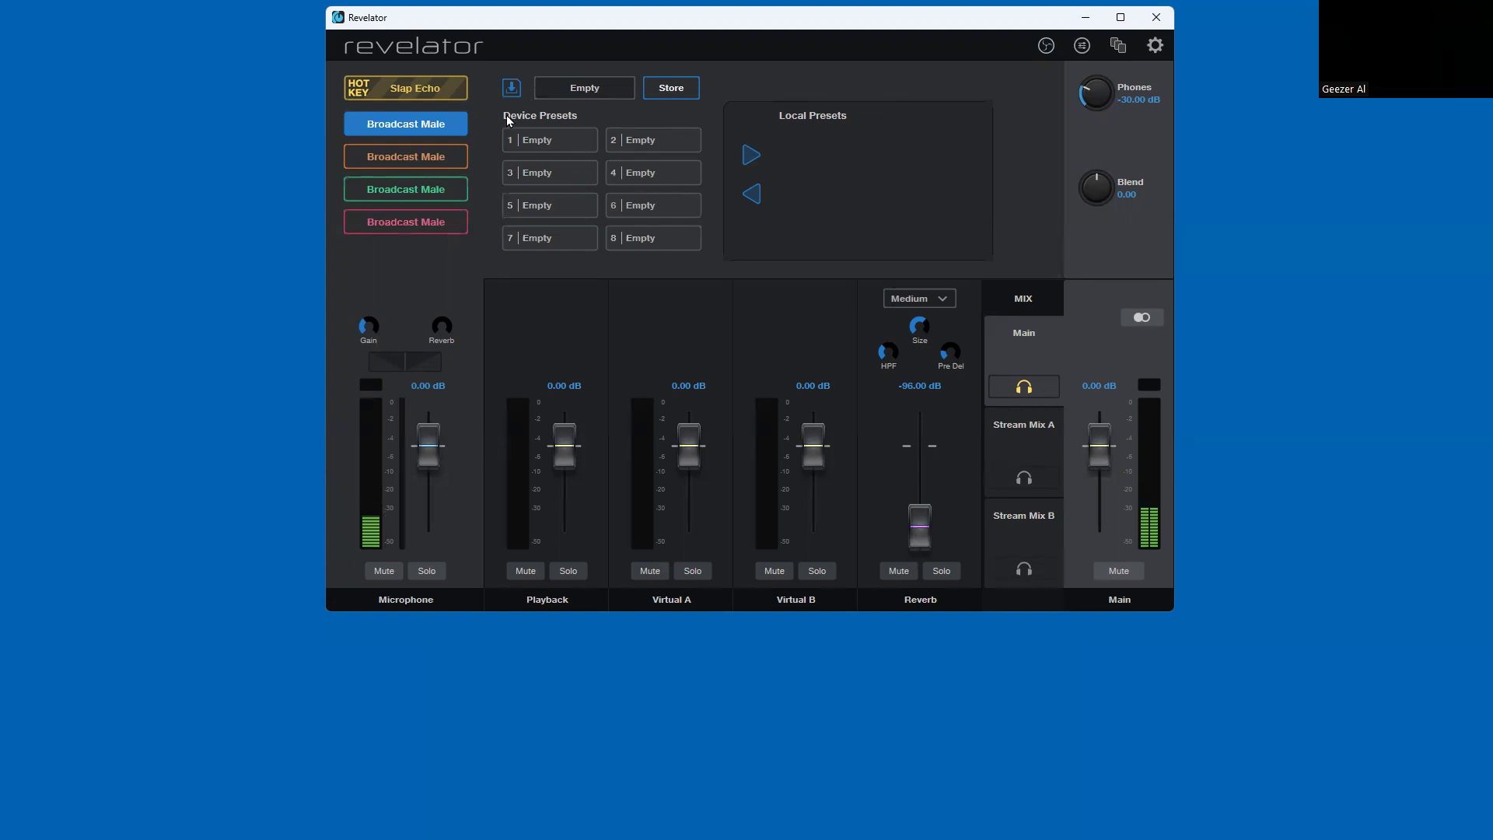
double_click(606, 88)
type("Test1")
left_click(535, 143)
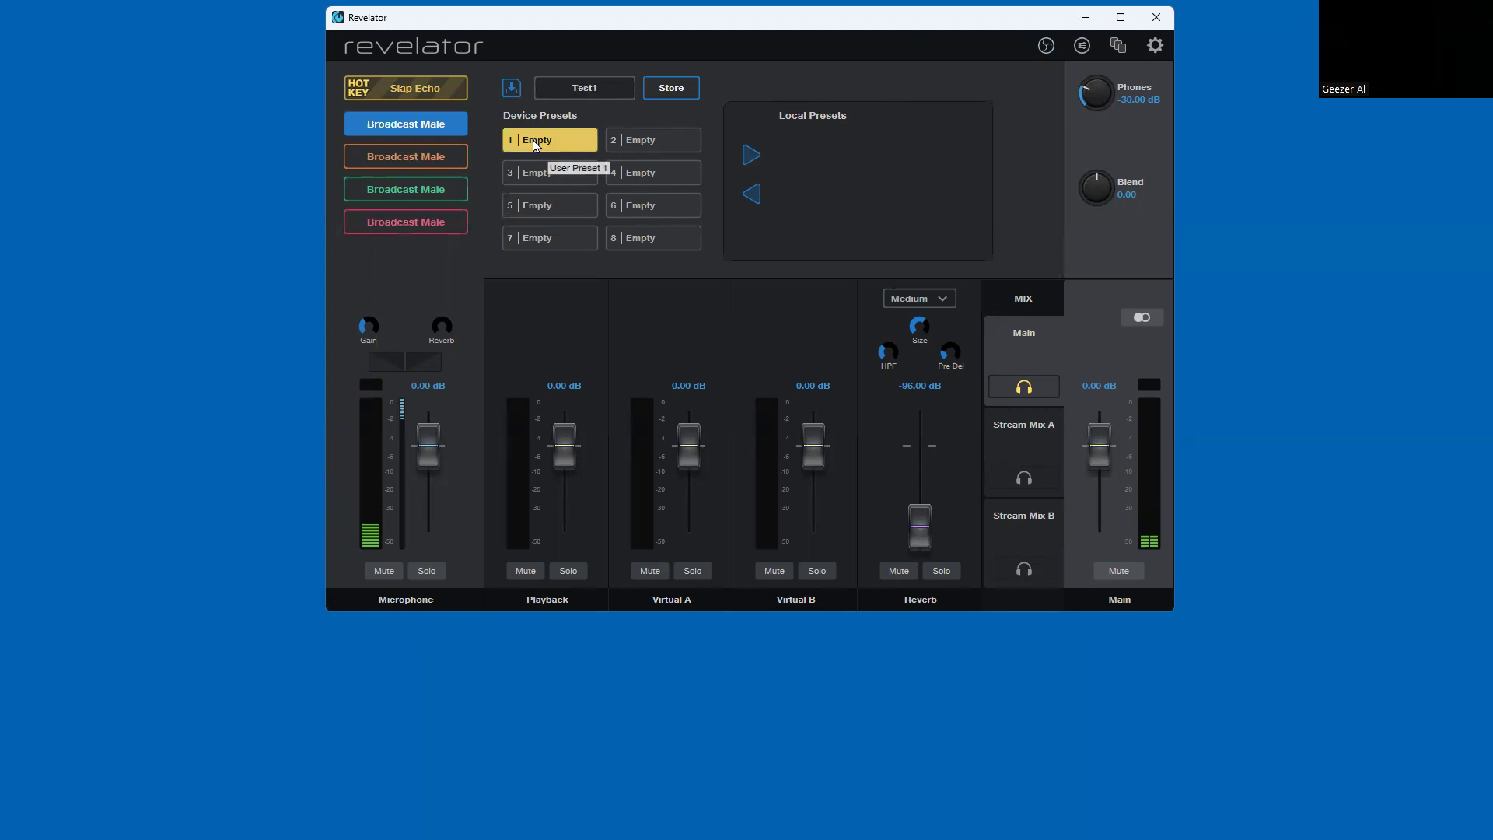
left_click(671, 89)
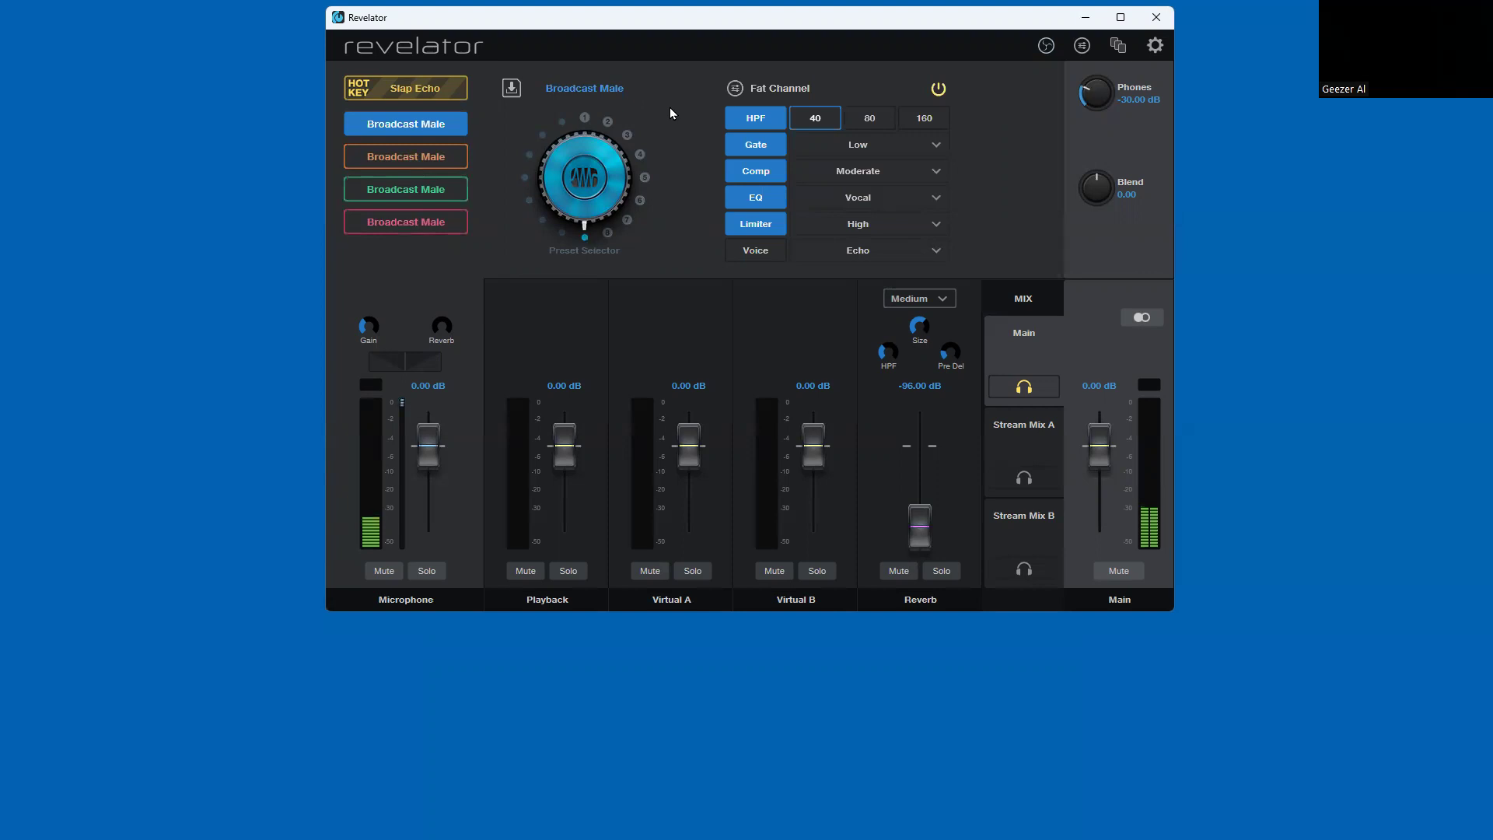
Step: Check device preset 1 in the preset storage view and return to the Fat Channel view
left_click(511, 88)
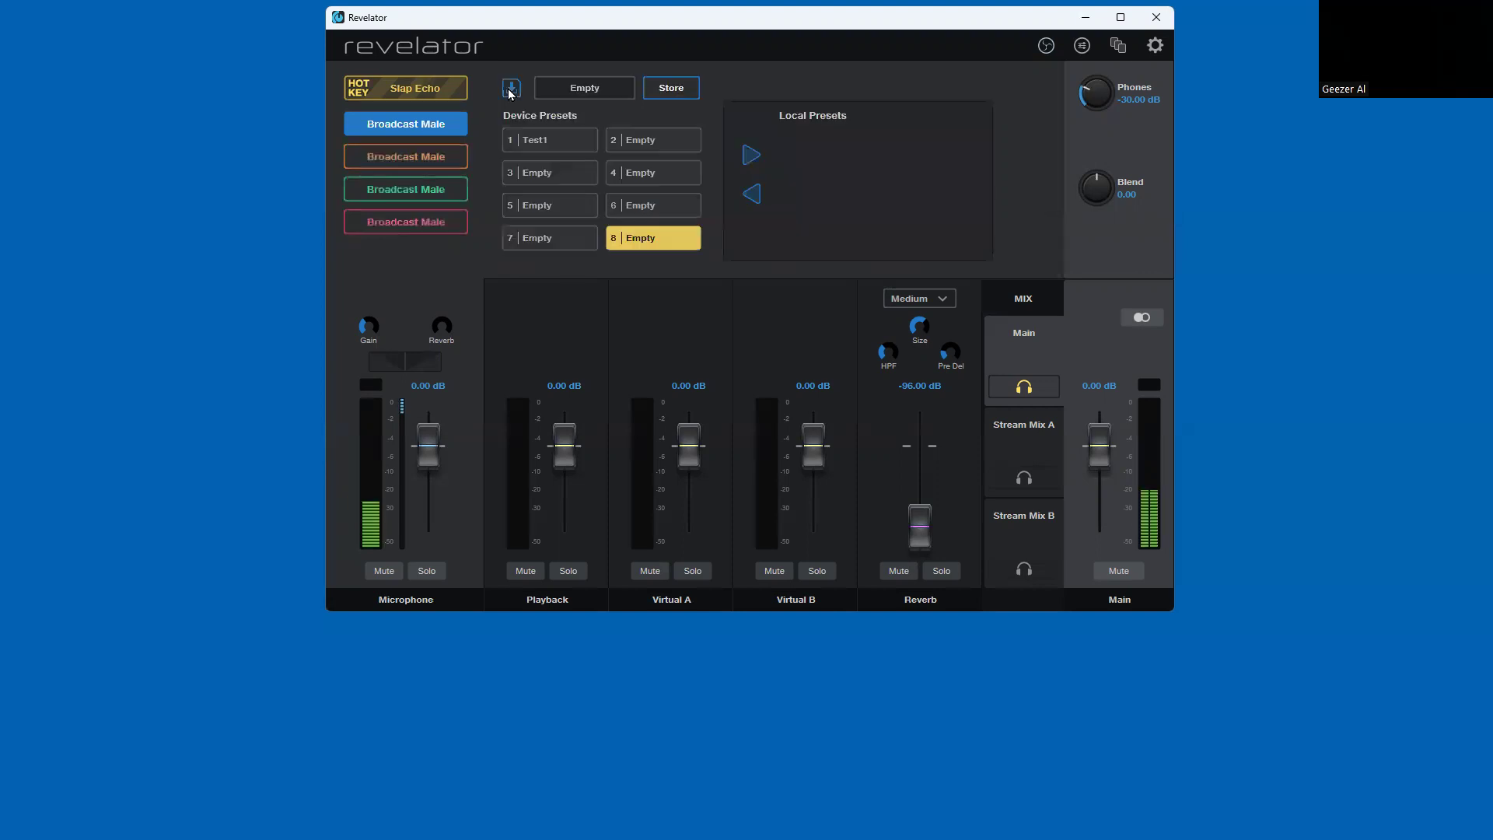
left_click(547, 142)
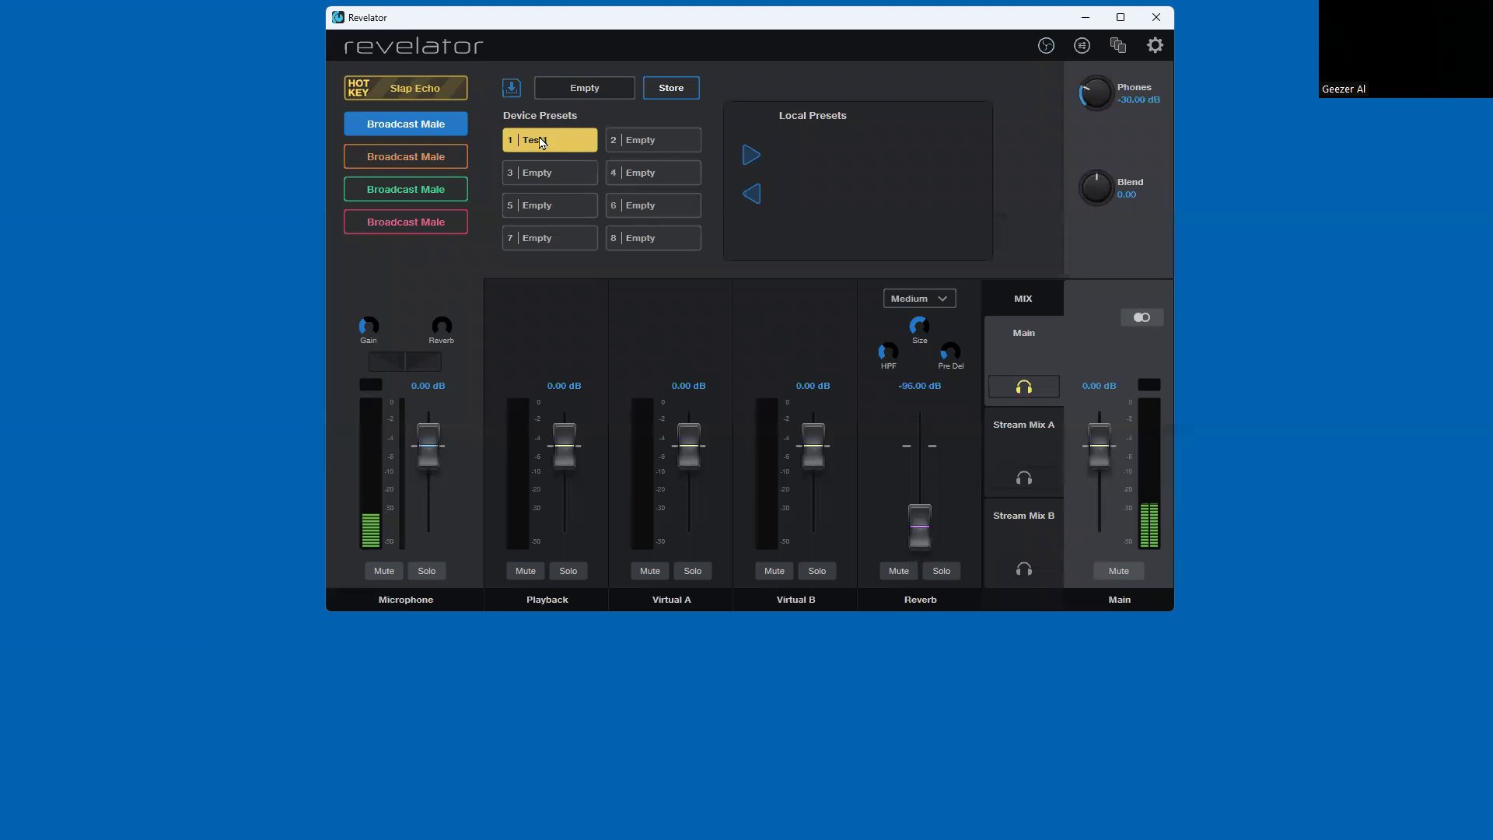
left_click(511, 89)
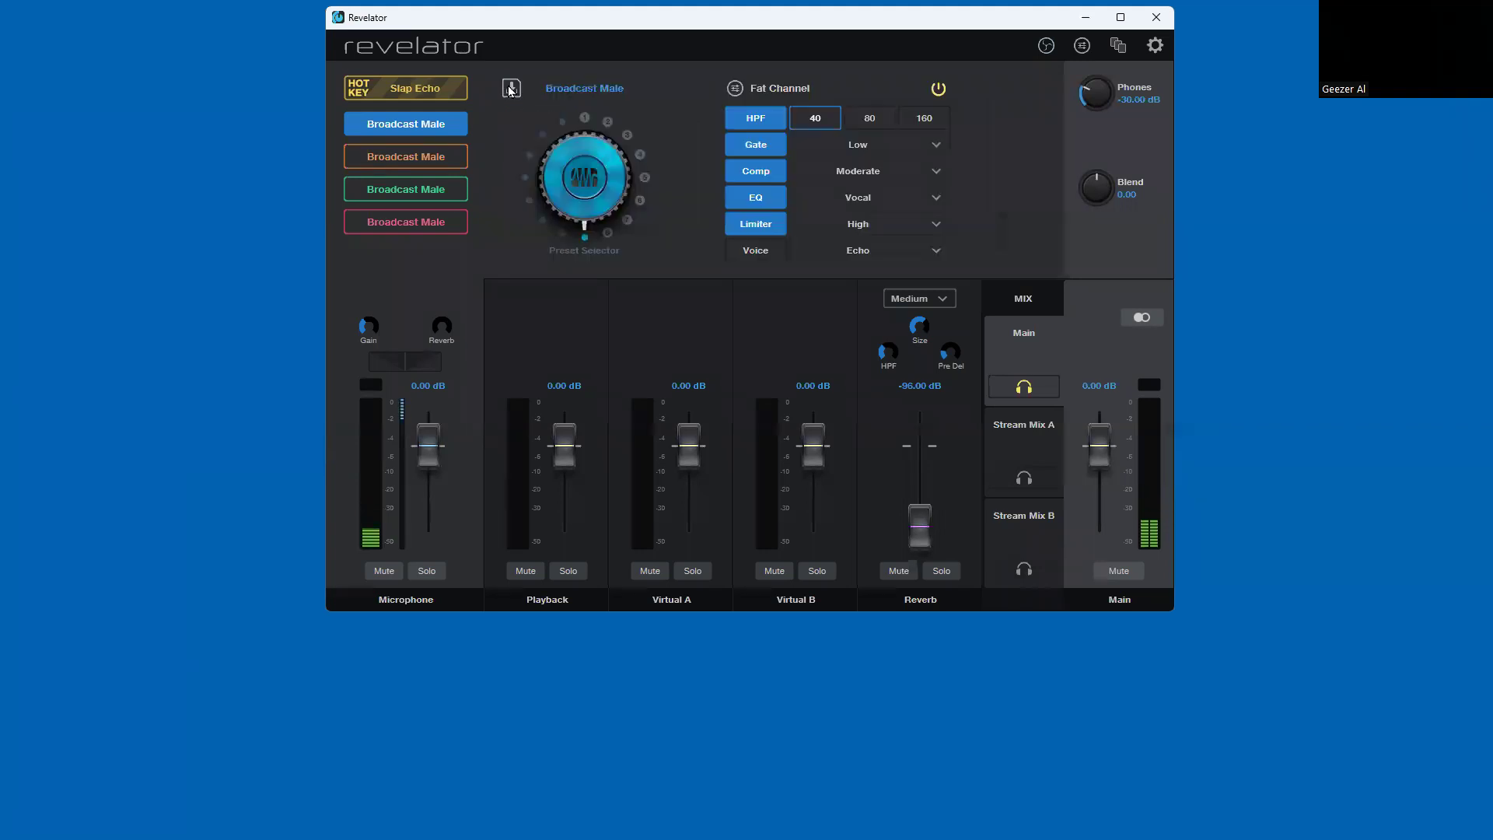
Step: Assign the Test1 preset to the orange preset slot
left_click(404, 158)
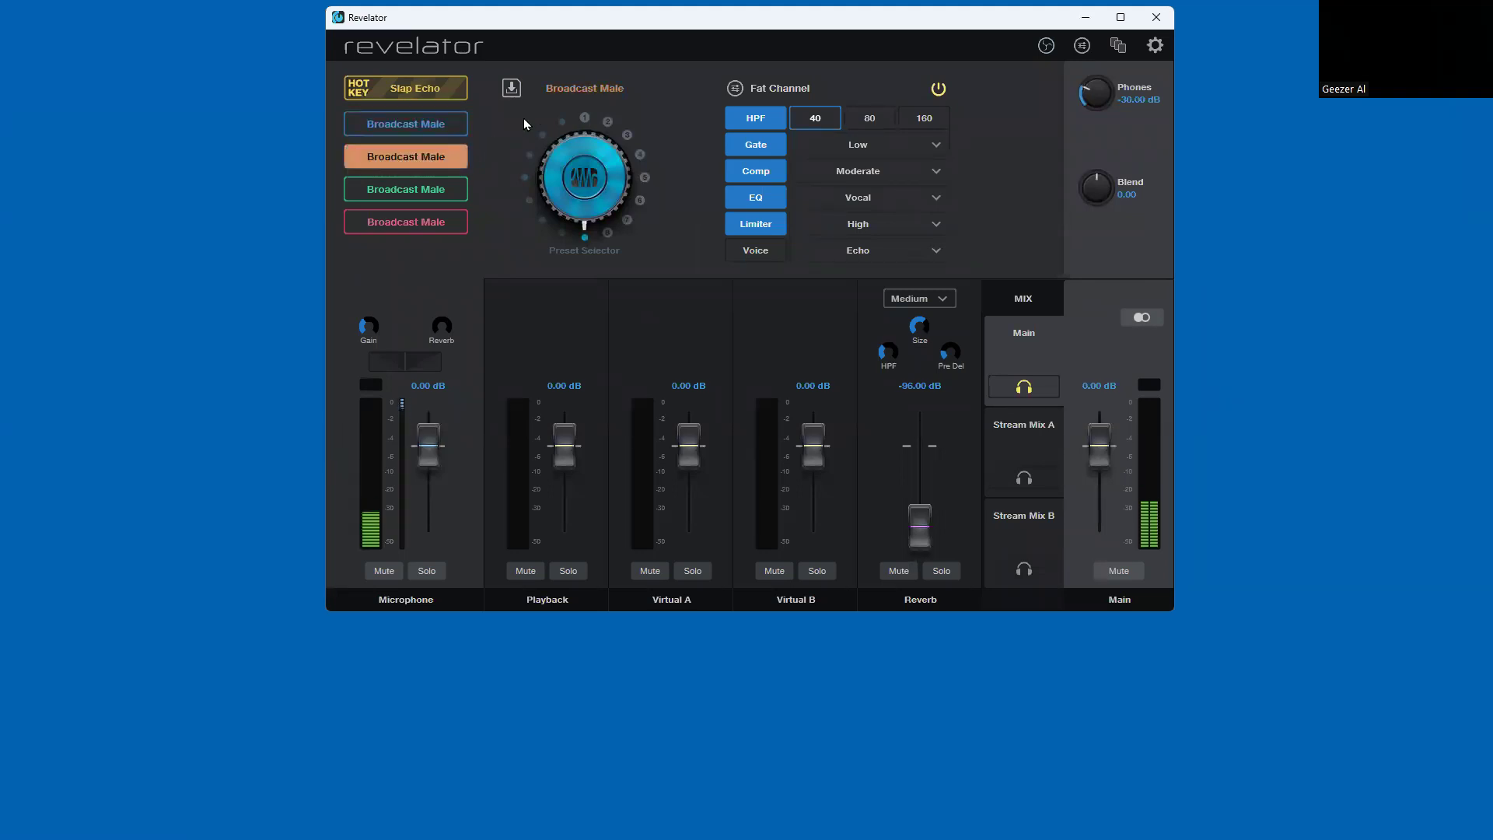
left_click(567, 88)
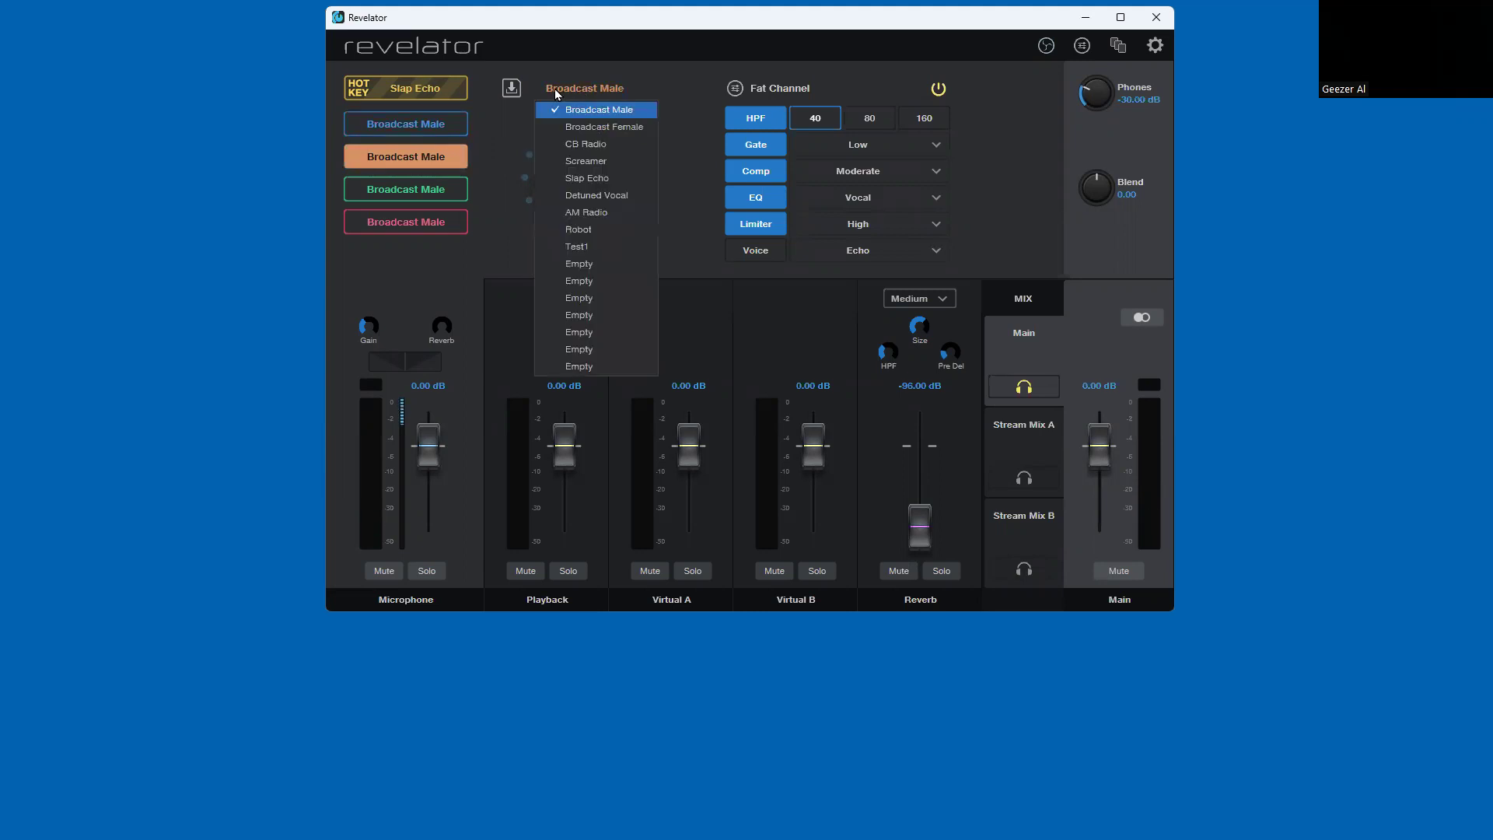
left_click(595, 248)
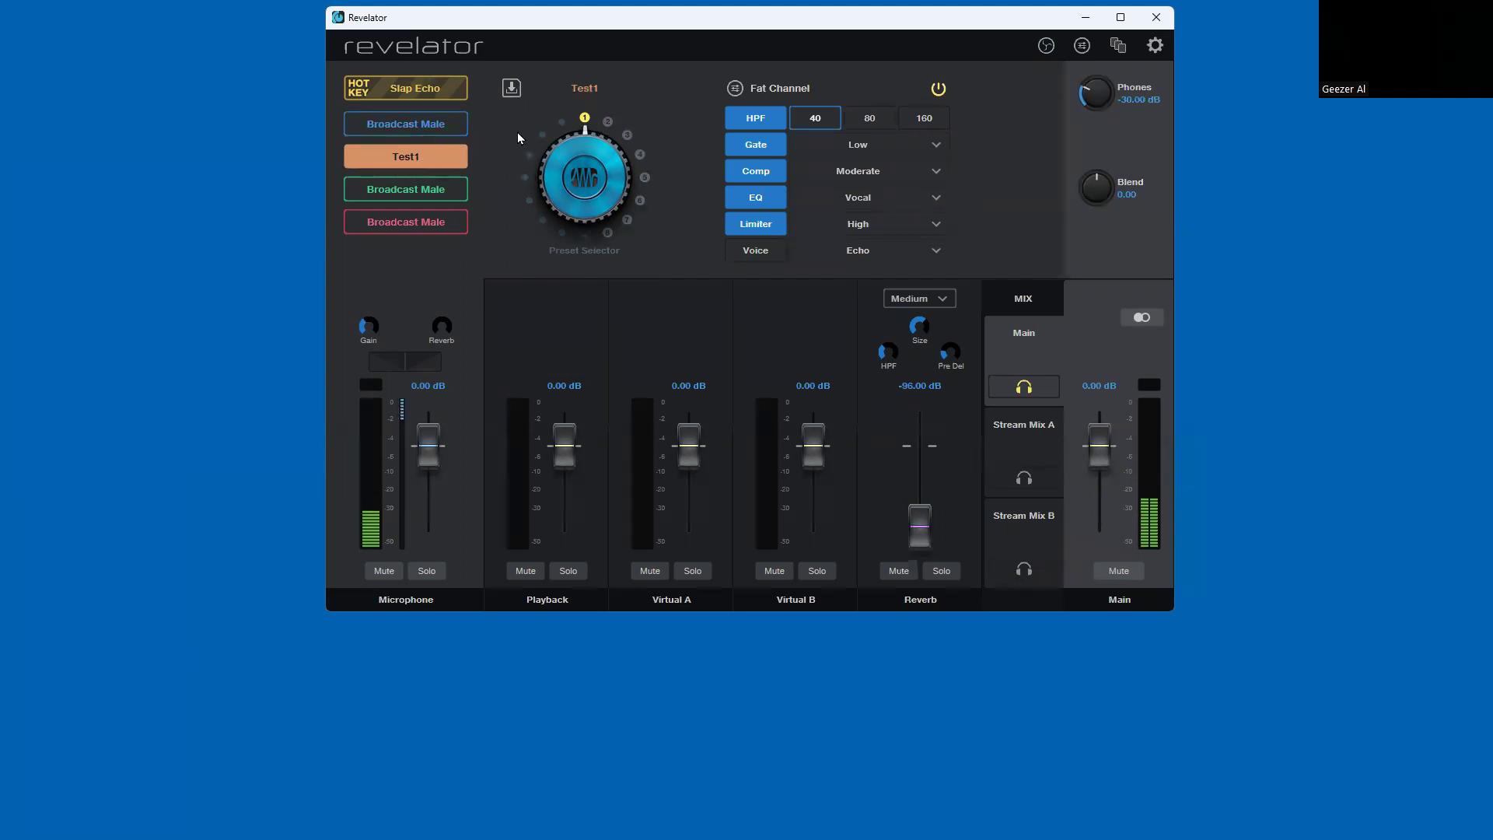
Step: Copy the Test1 device preset to the local presets on the computer
left_click(511, 88)
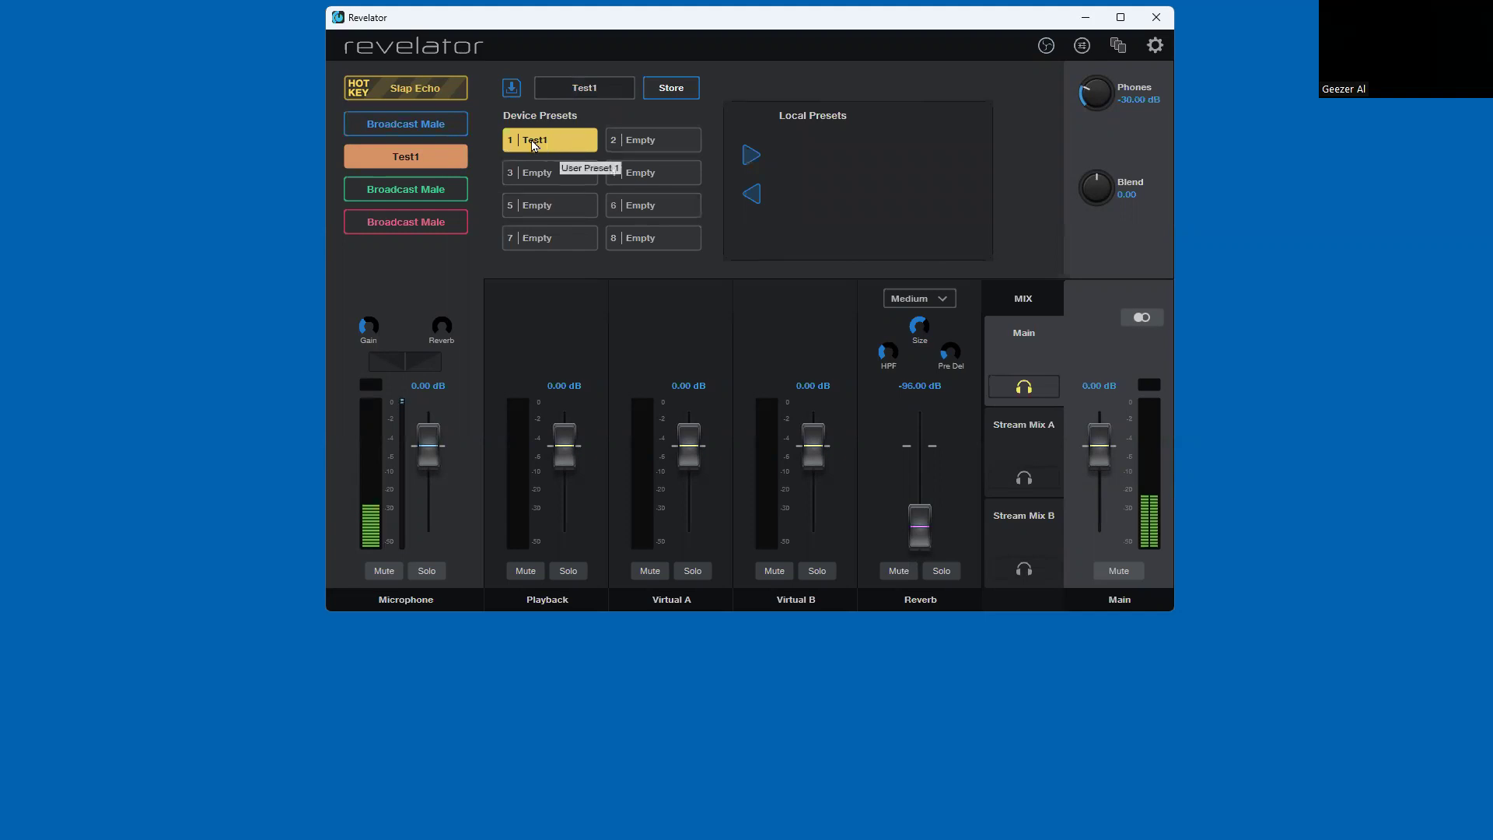
left_click(751, 156)
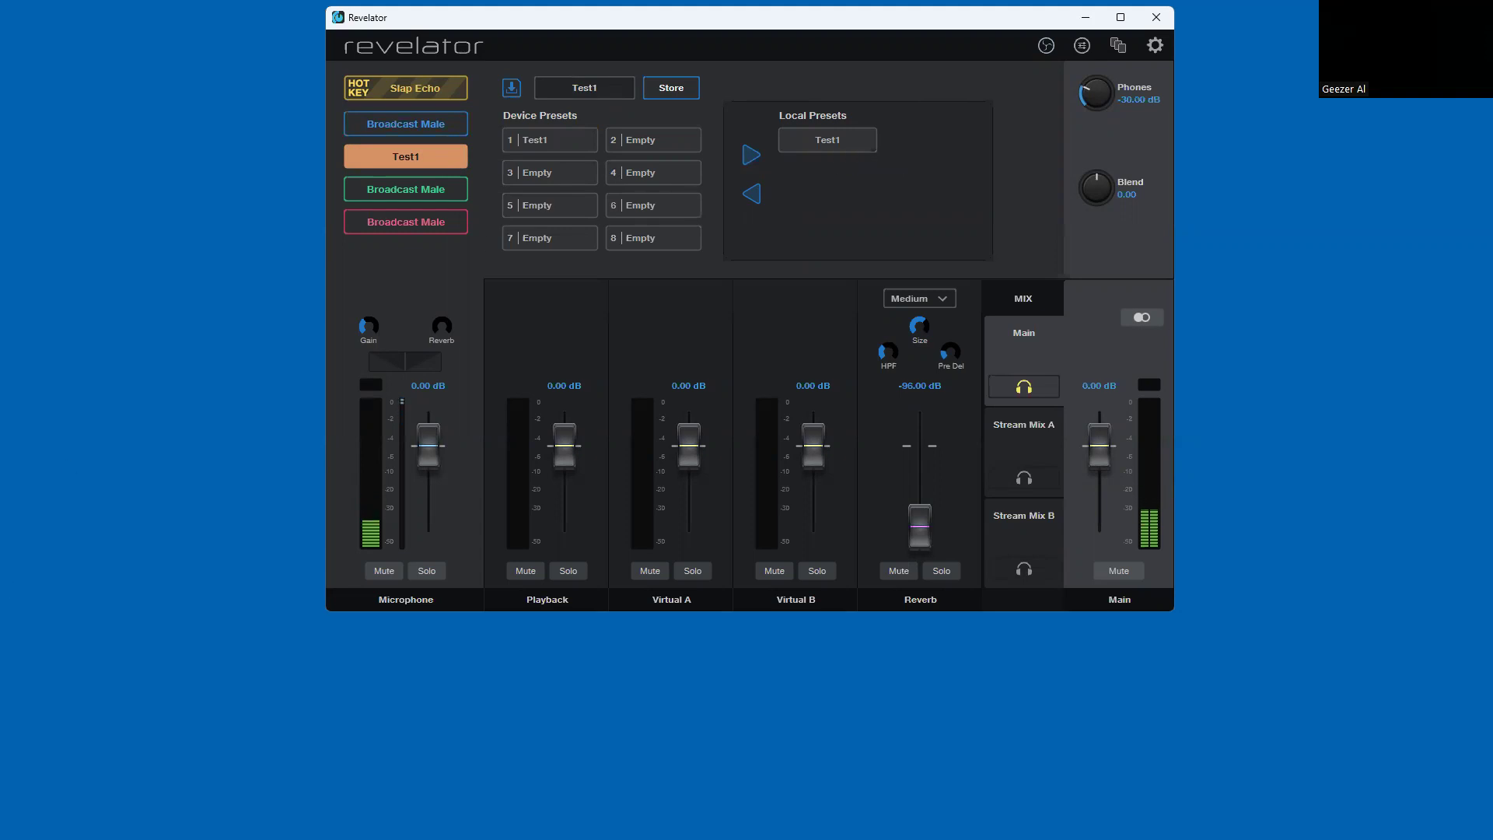
Step: Switch to the Fat folder in File Explorer, view Test1.channel in Notepad++, and close the editor
key("alt+Tab")
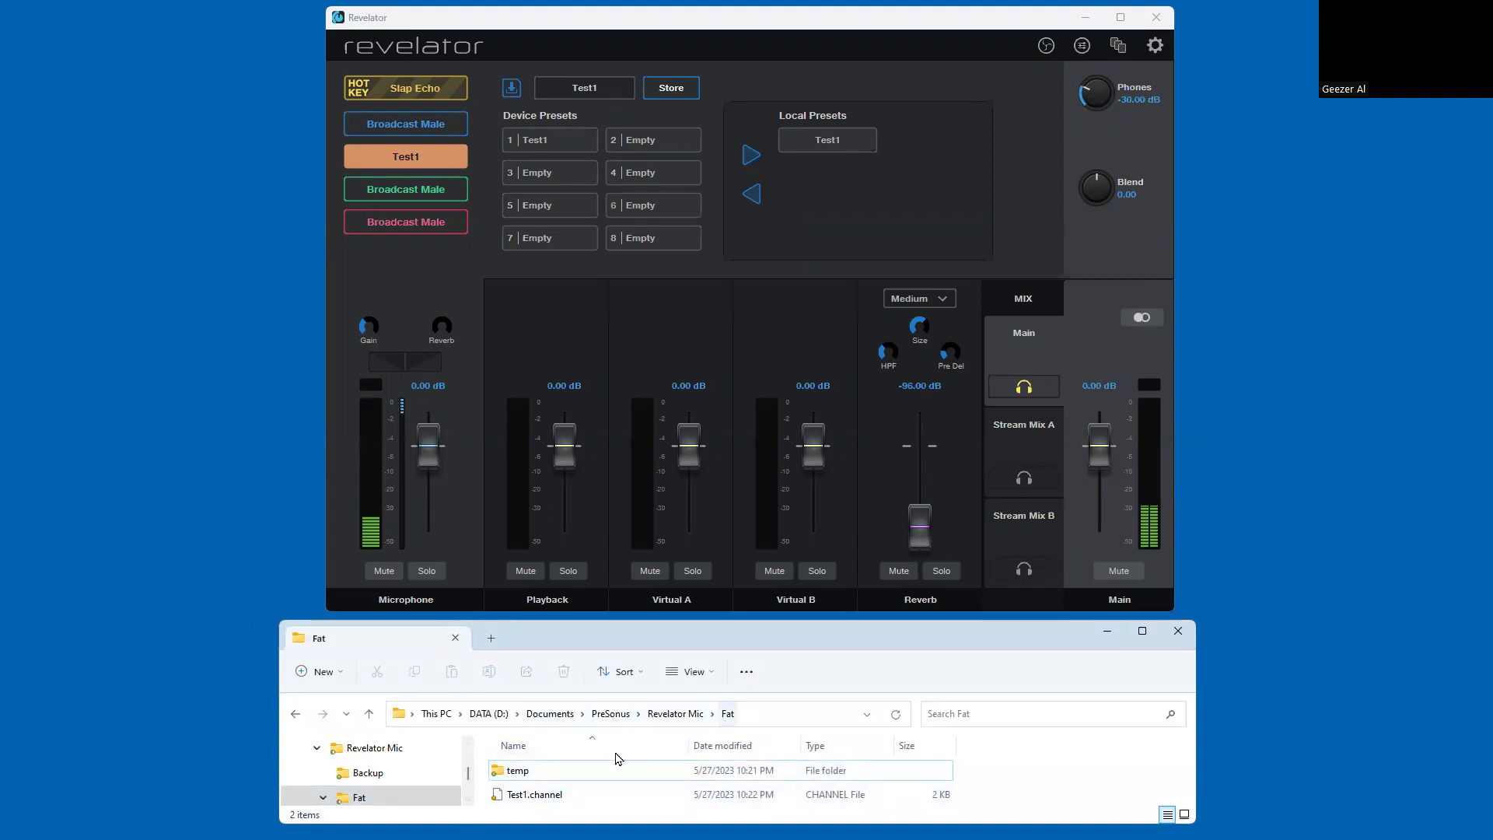
left_click(525, 798)
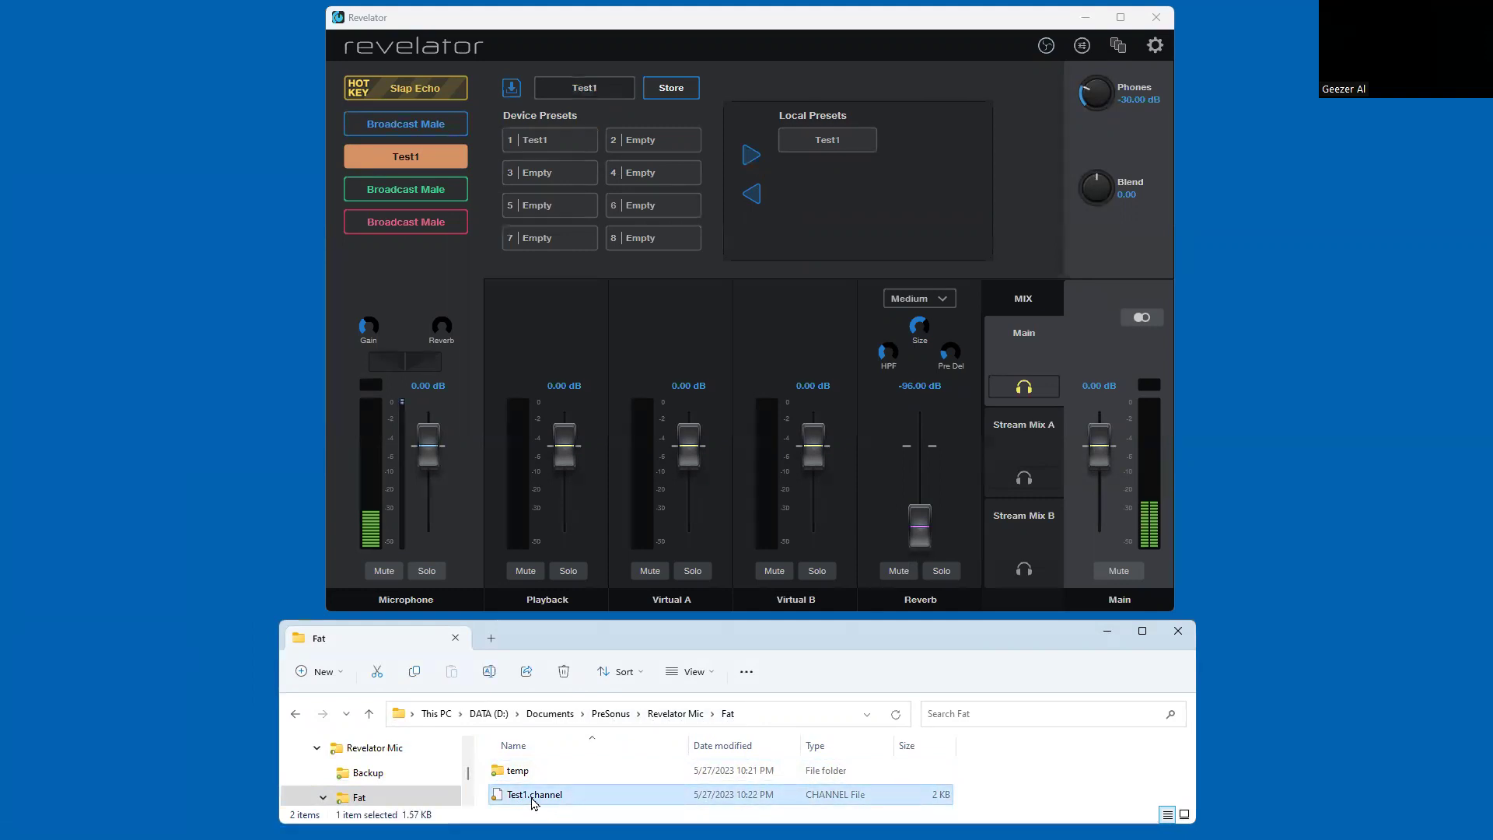
right_click(532, 797)
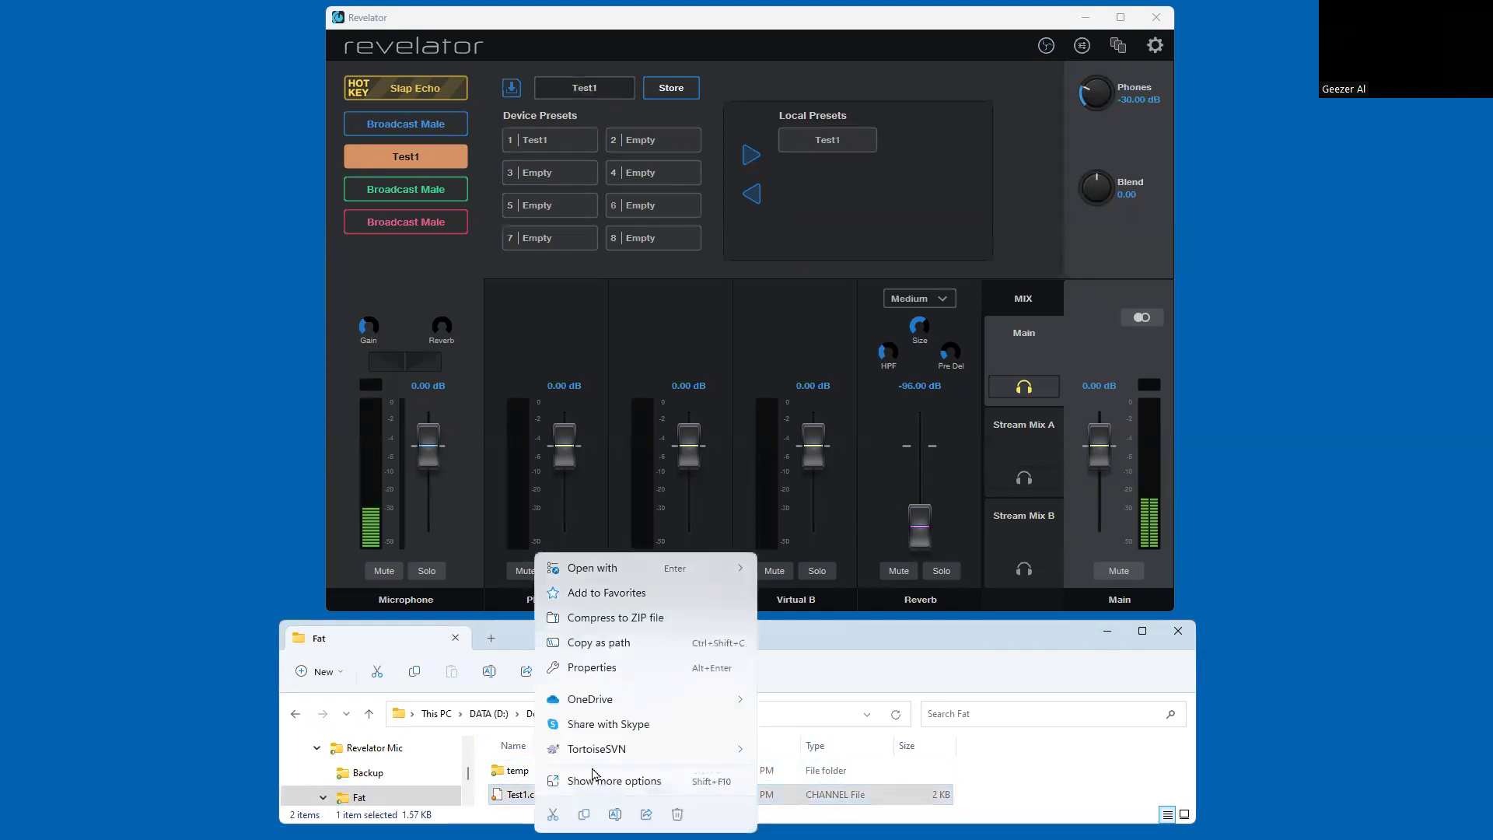
mouse_move(619, 574)
left_click(831, 577)
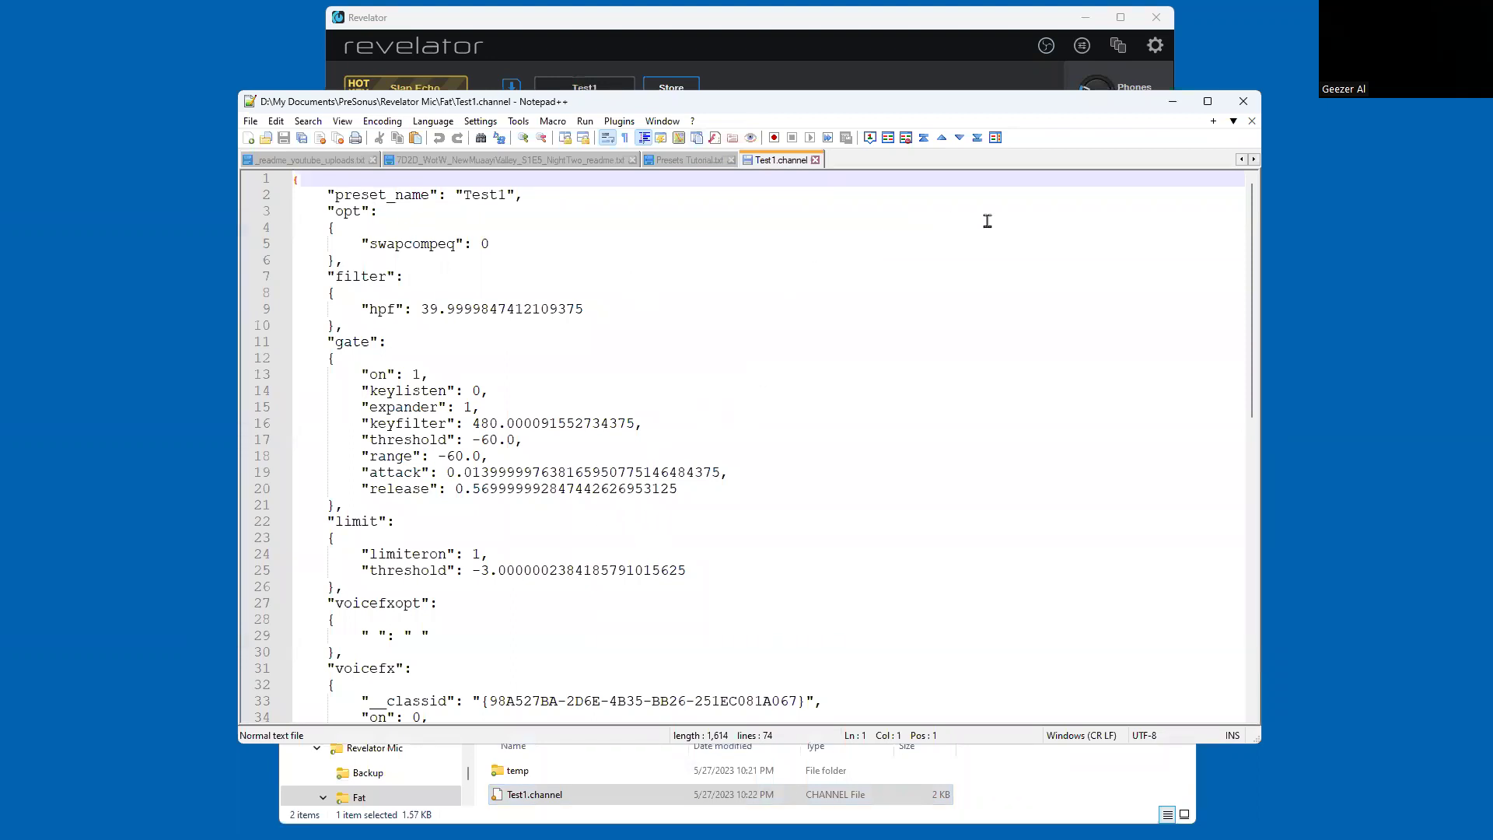
key("alt+F4")
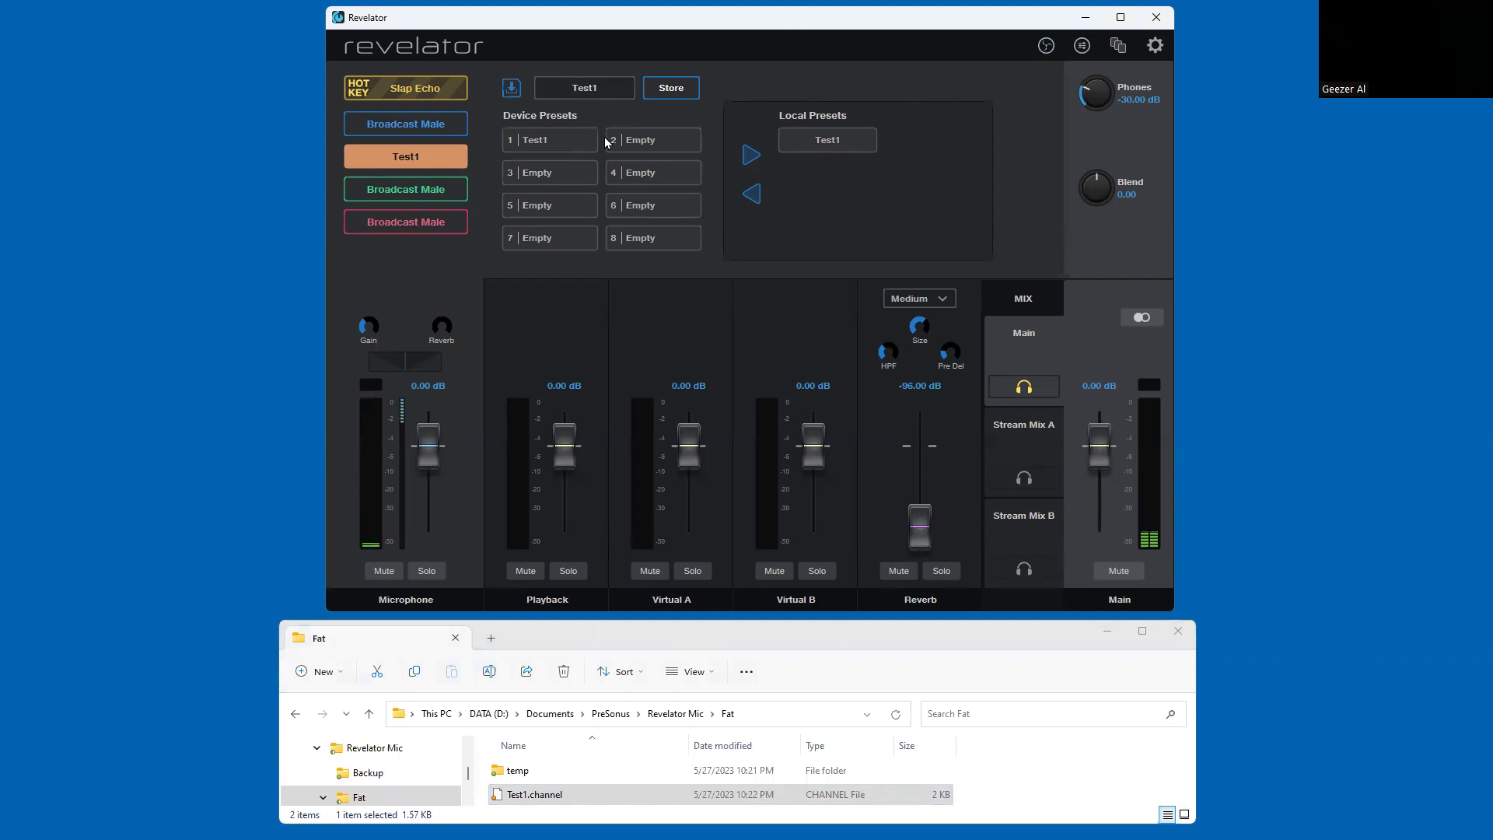
left_click(551, 172)
left_click(543, 212)
left_click(544, 240)
left_click(544, 142)
left_click(632, 140)
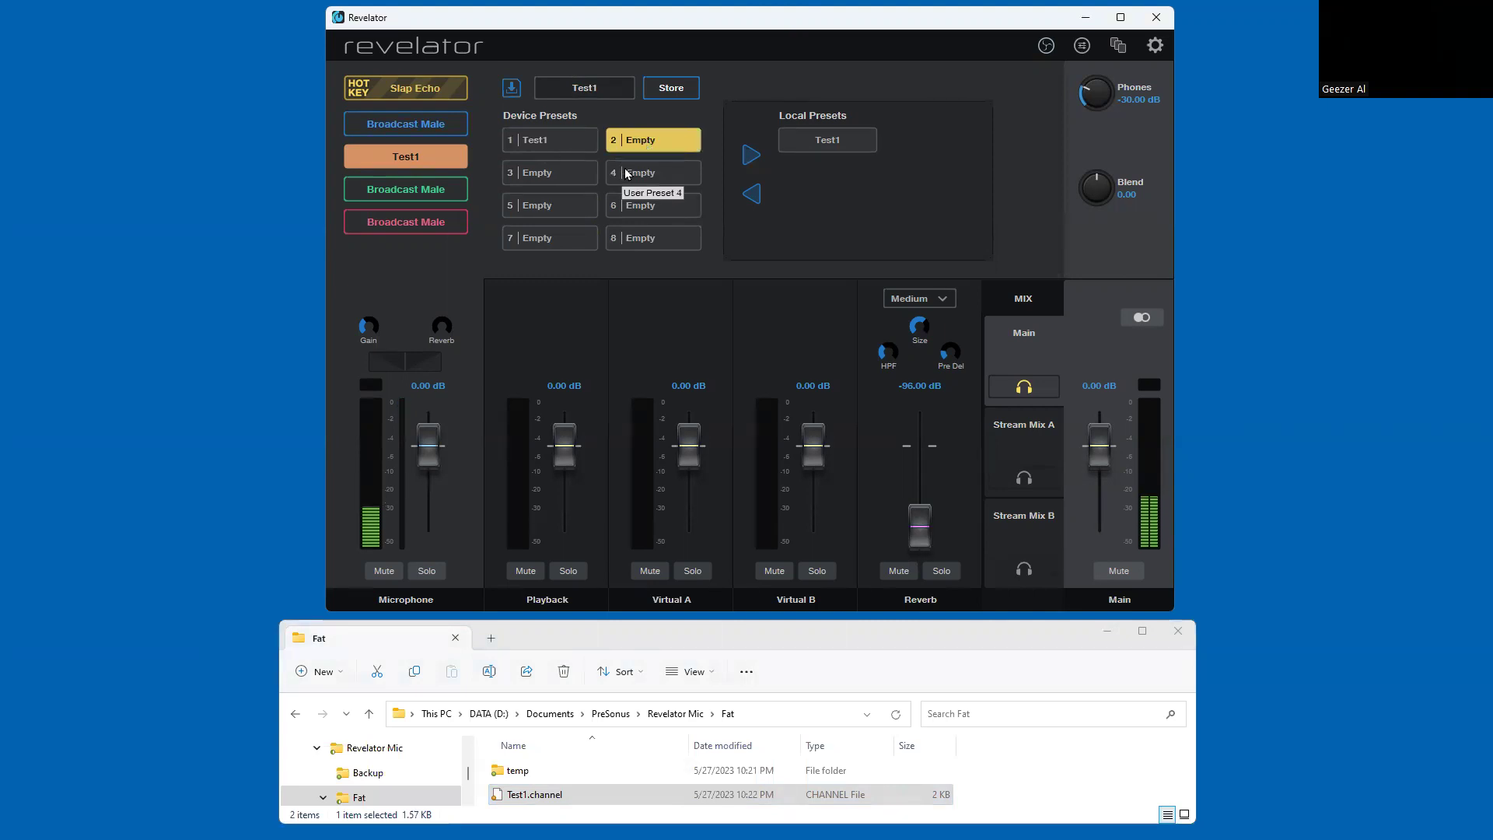
left_click(658, 142)
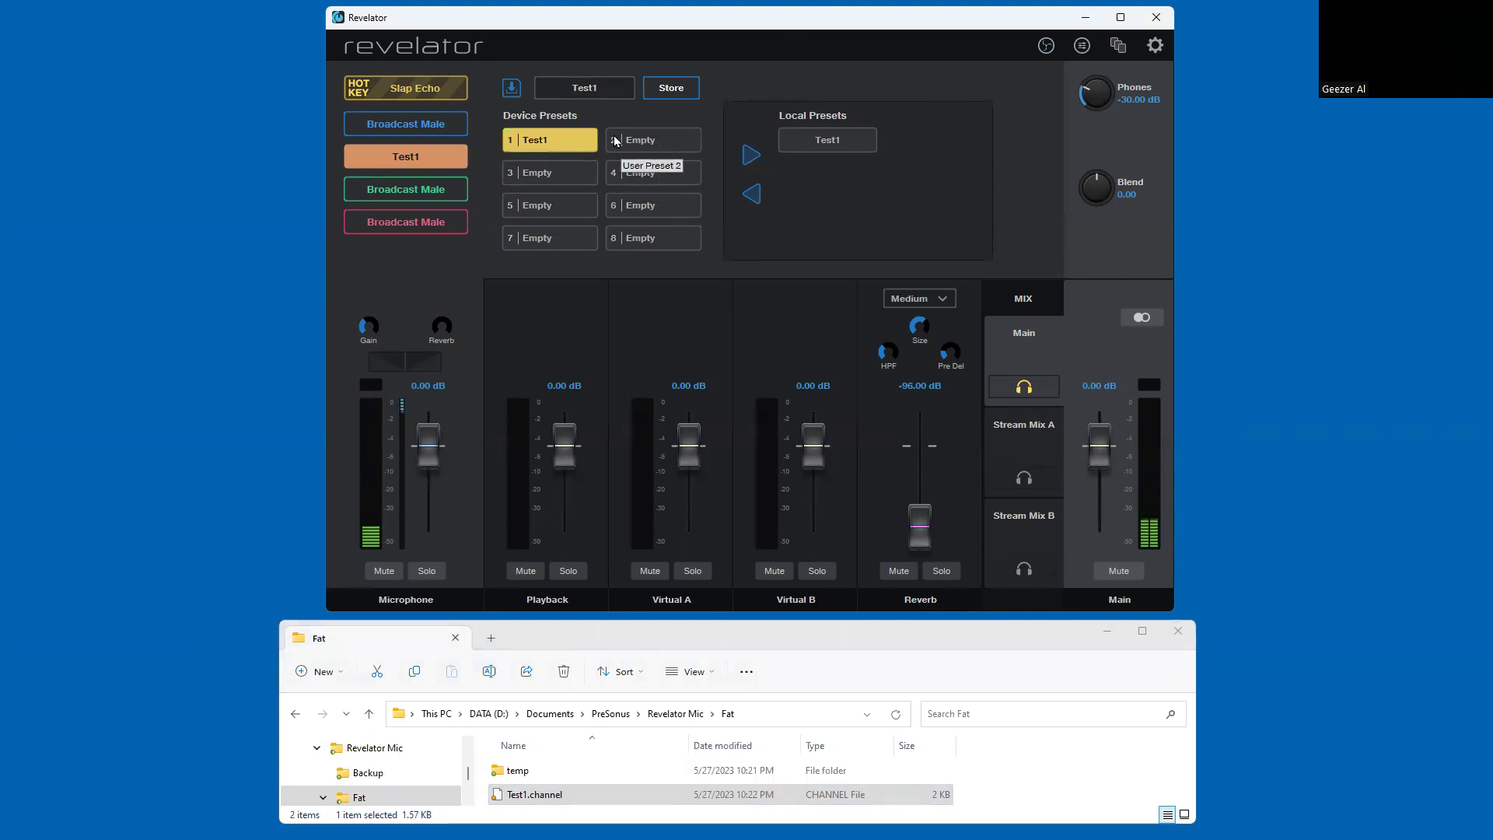
Step: Copy the local Test1 preset to the device repeatedly, filling device preset slots 2 through 8
left_click(832, 142)
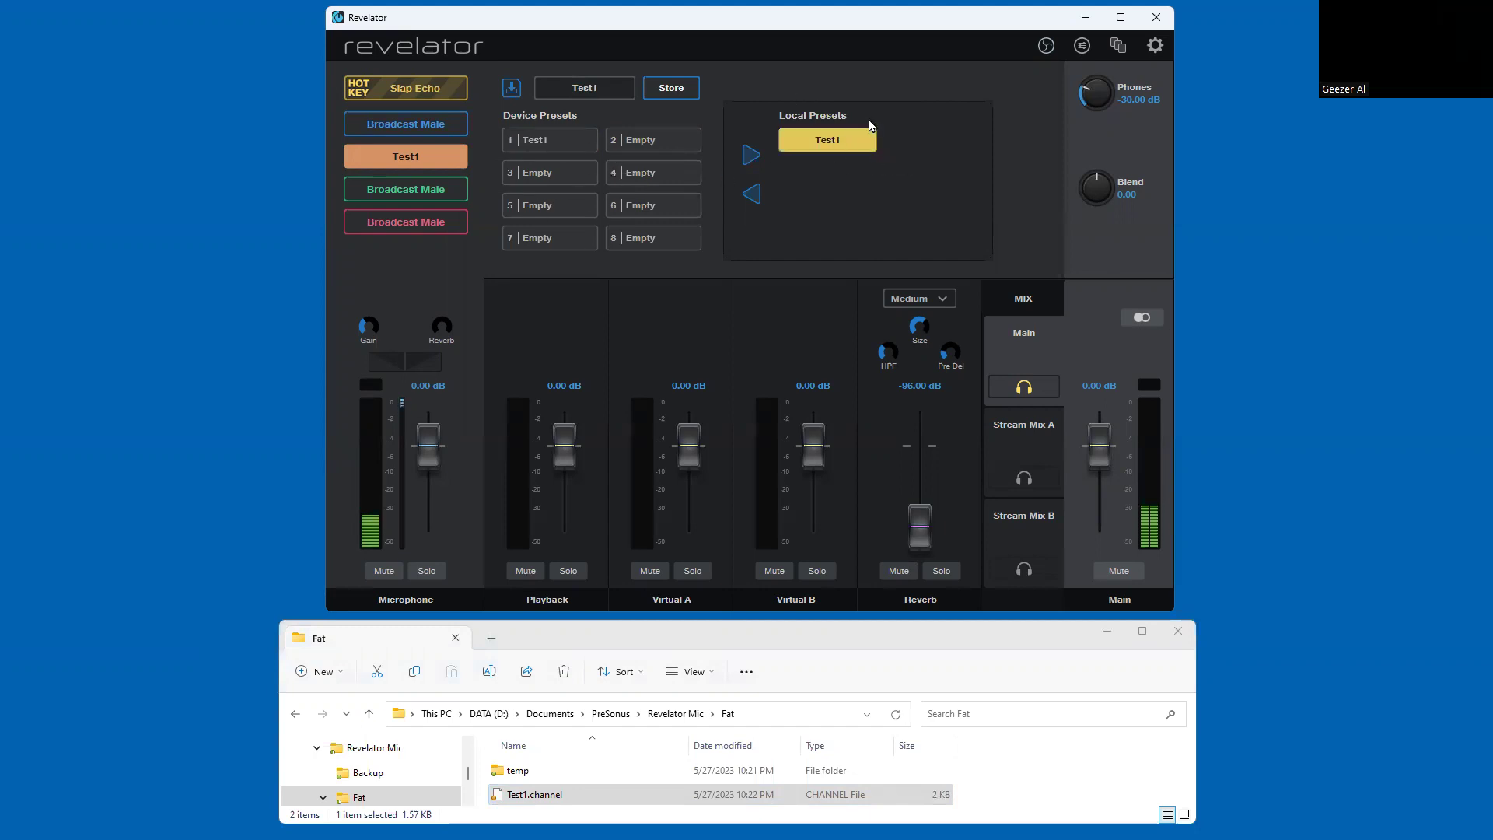
left_click(752, 195)
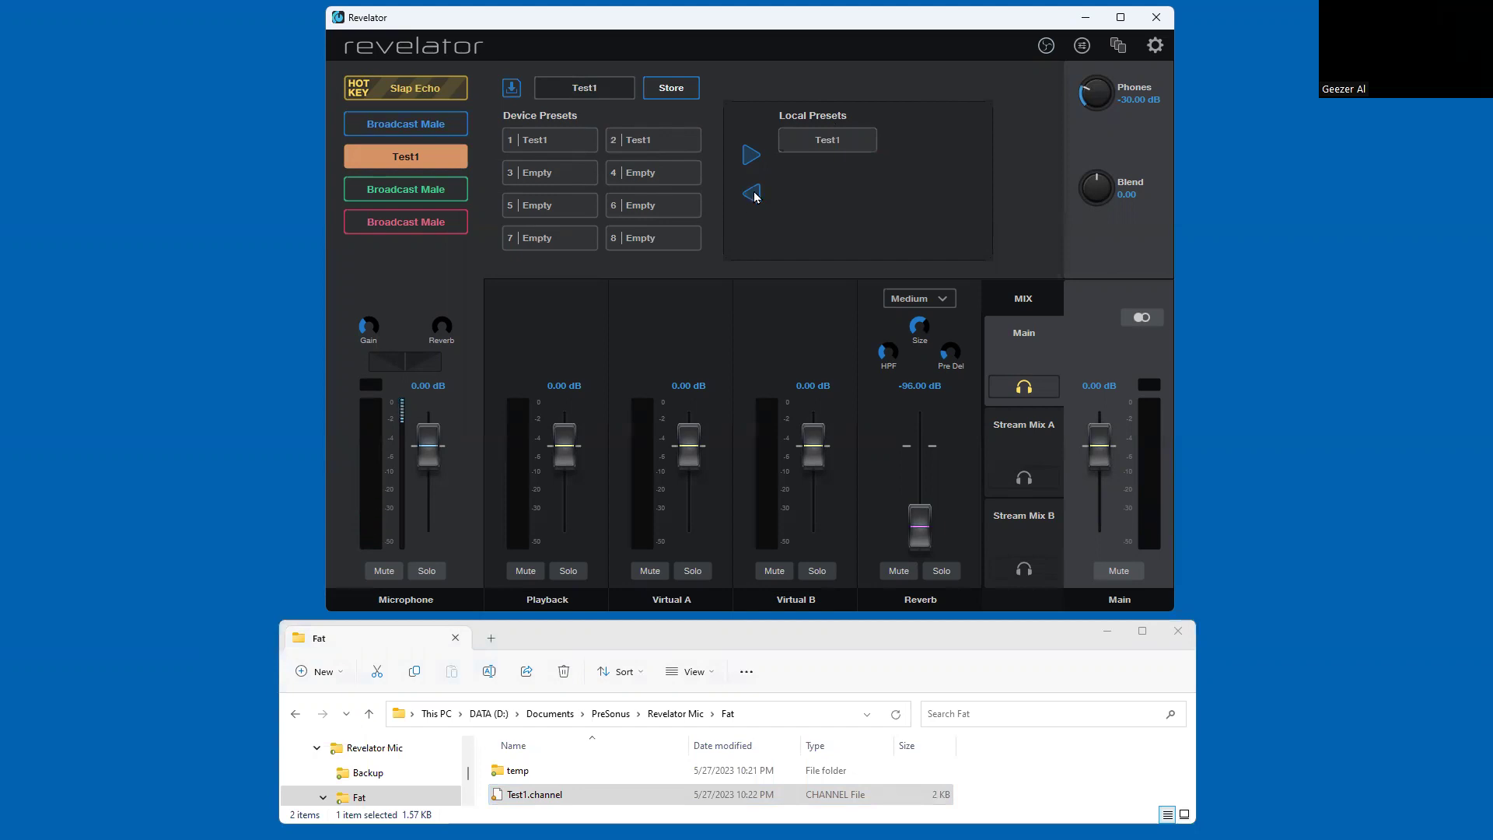
left_click(825, 142)
left_click(752, 195)
left_click(809, 147)
left_click(751, 200)
left_click(811, 151)
left_click(753, 198)
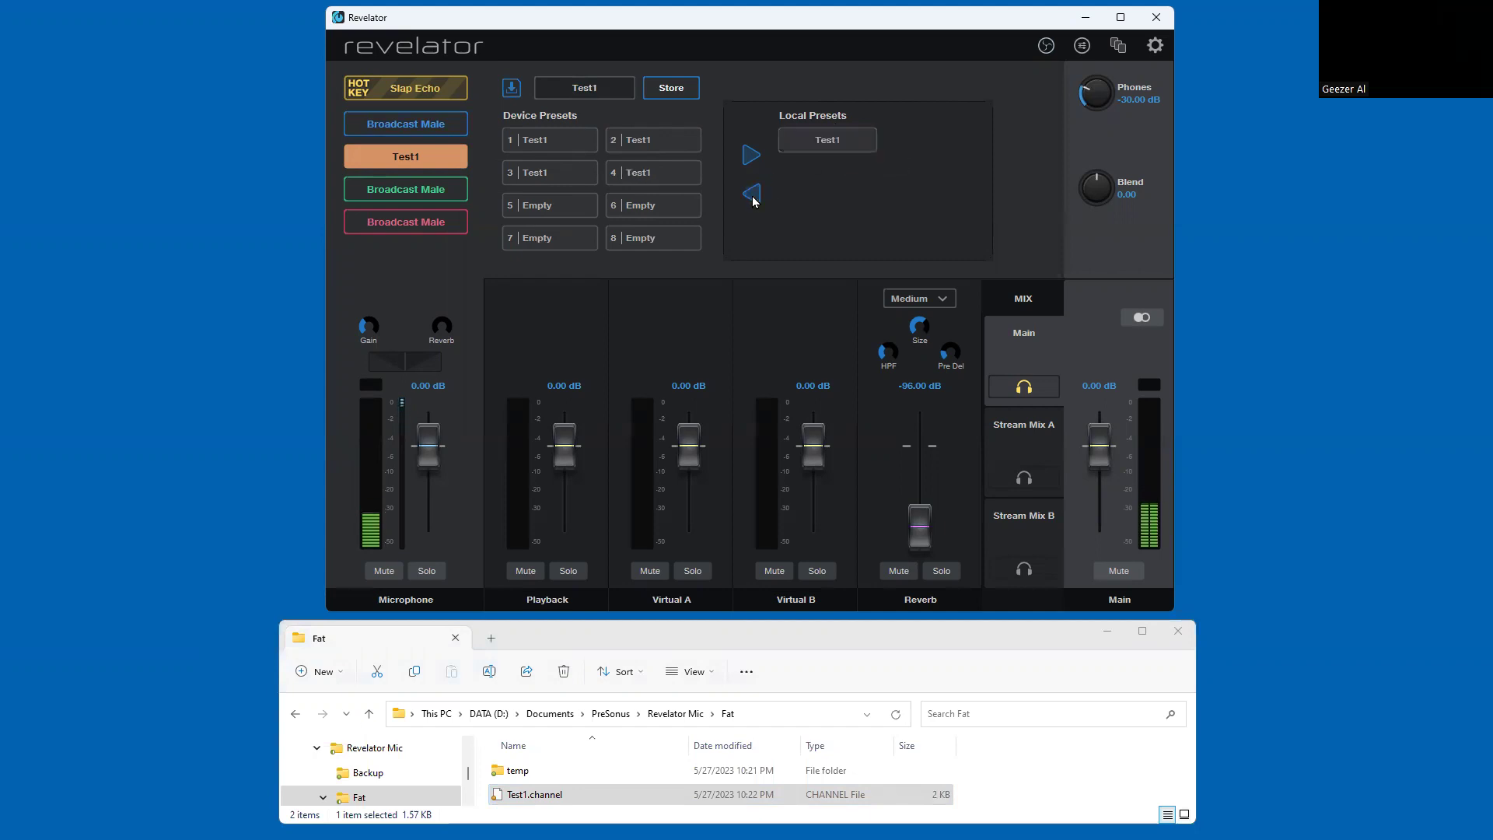
left_click(815, 148)
left_click(751, 193)
left_click(809, 146)
left_click(753, 194)
left_click(810, 141)
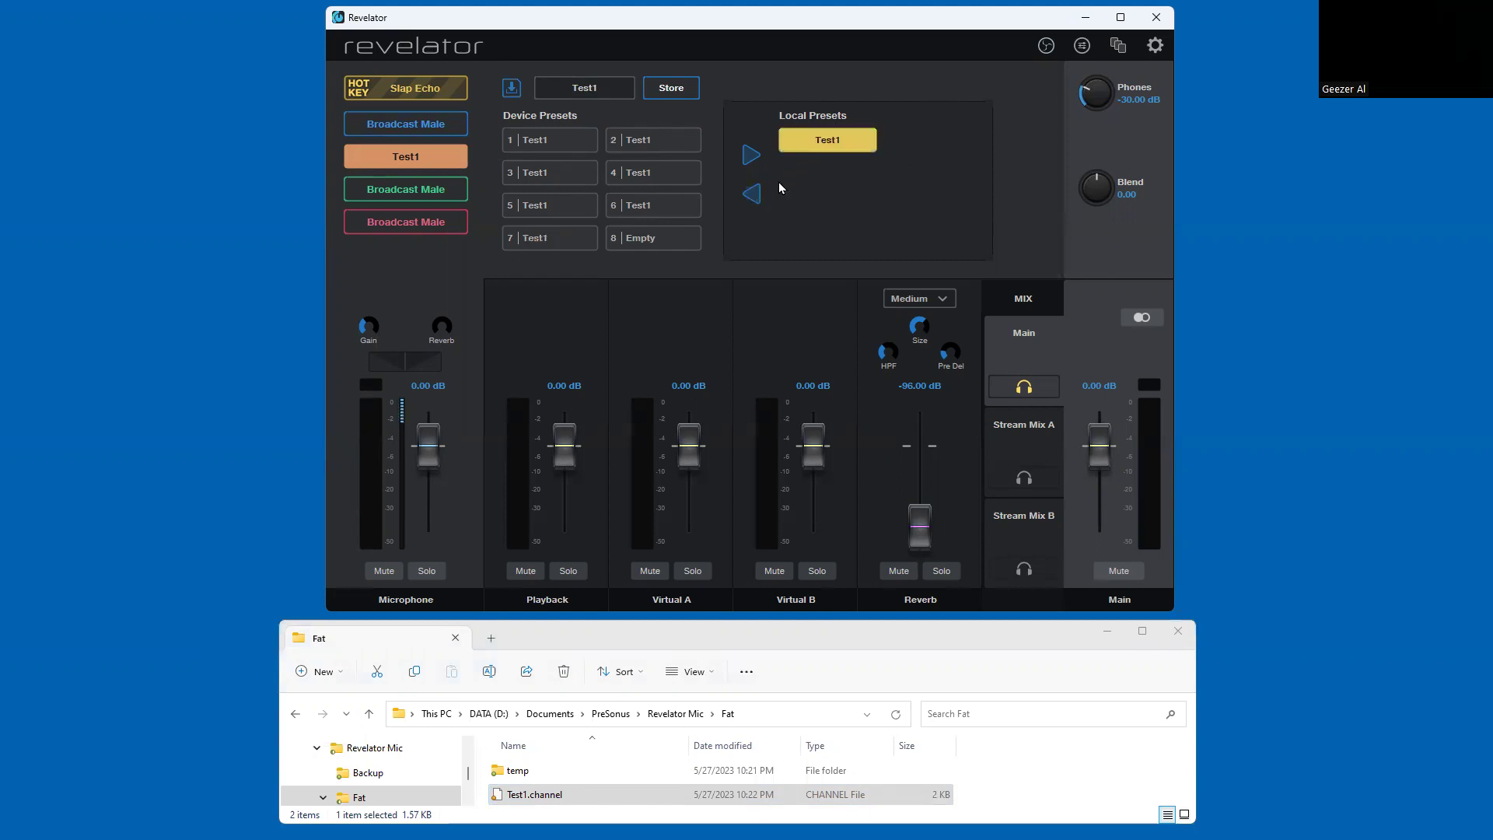
left_click(753, 194)
Step: Try to copy the local Test1 preset to the device once more with all eight device slots occupied
left_click(824, 144)
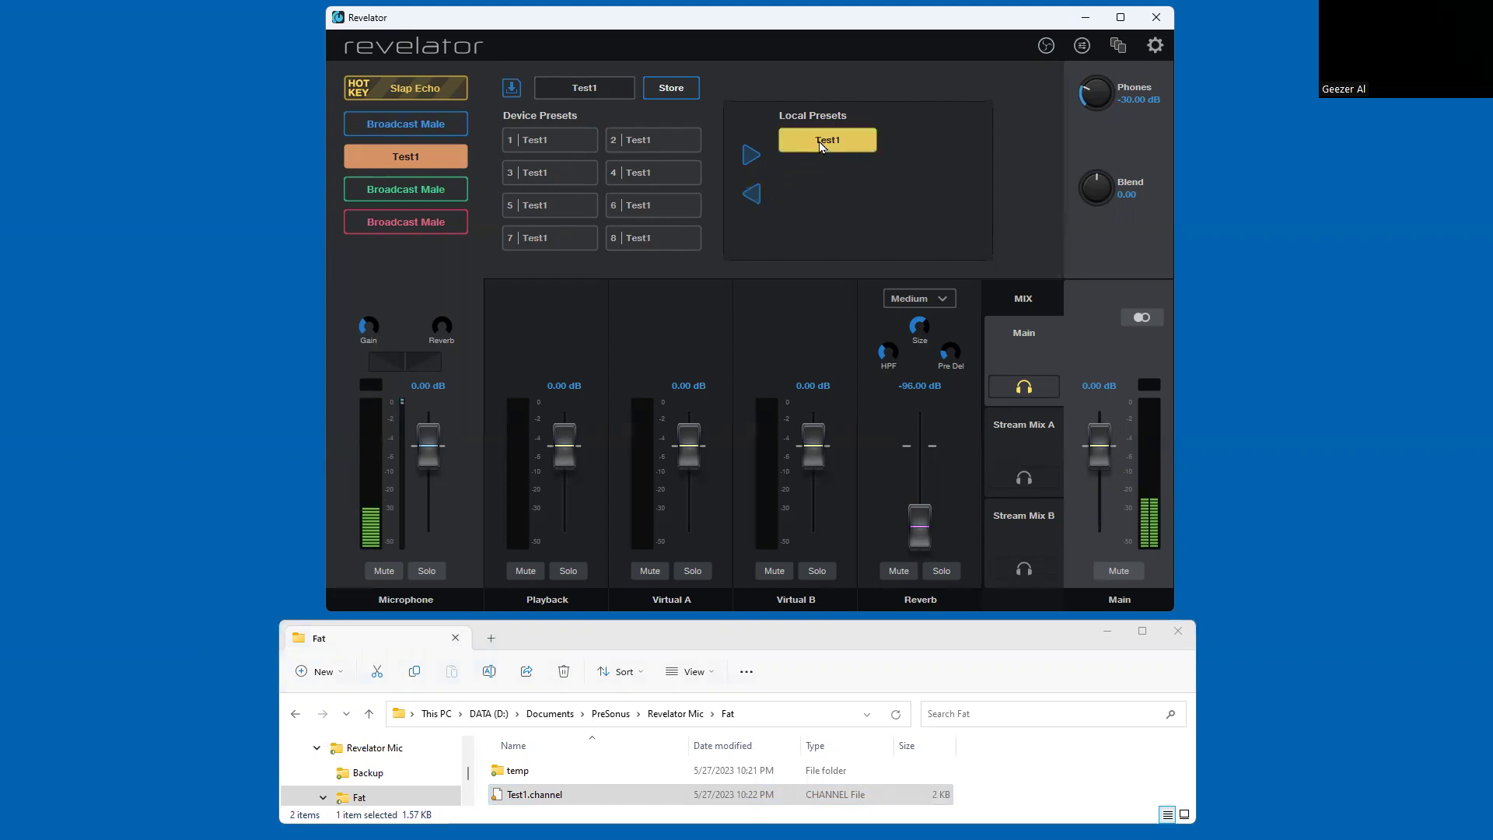
left_click(753, 195)
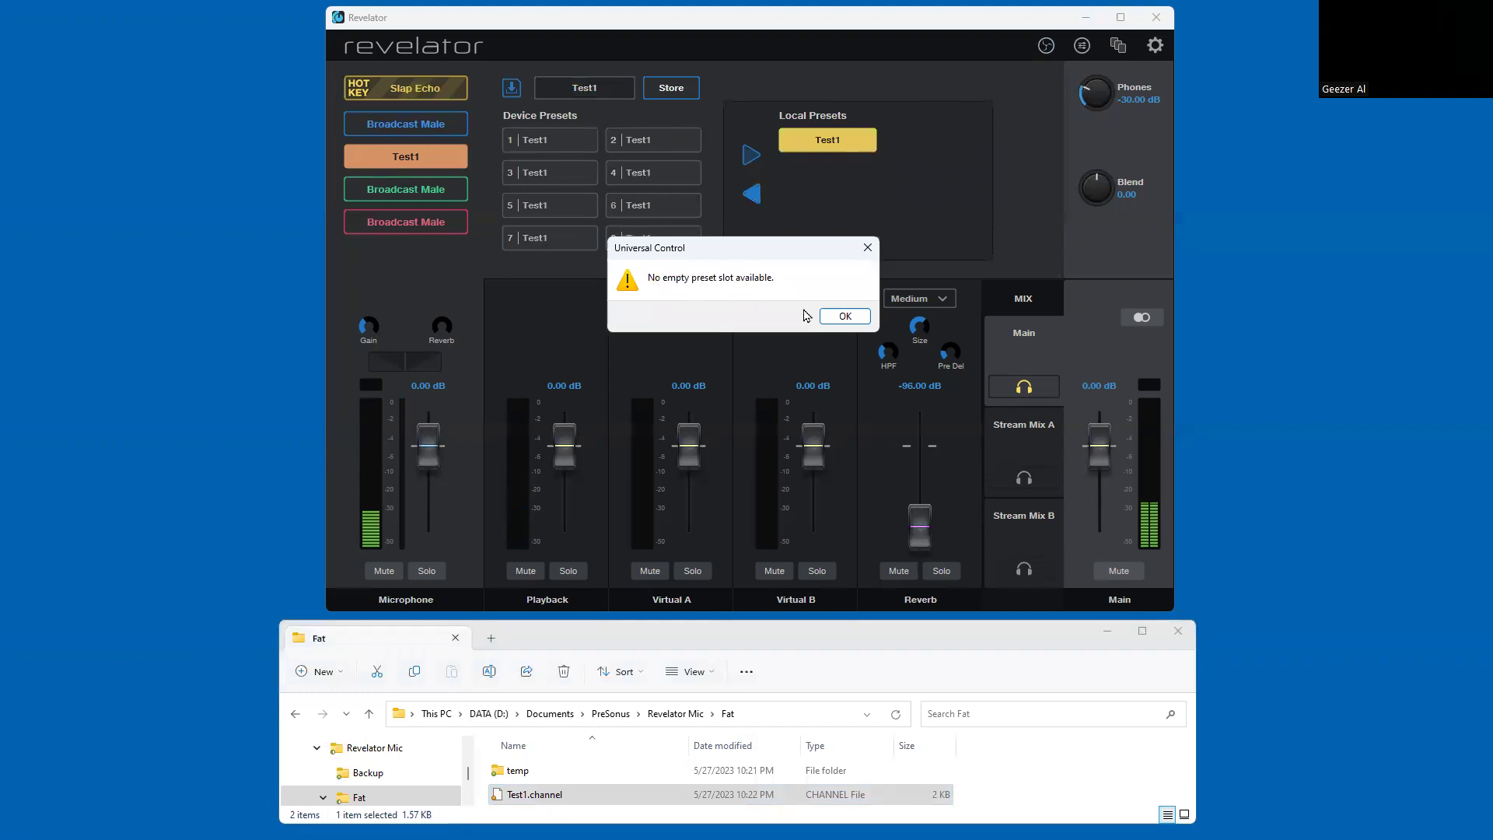
left_click(846, 317)
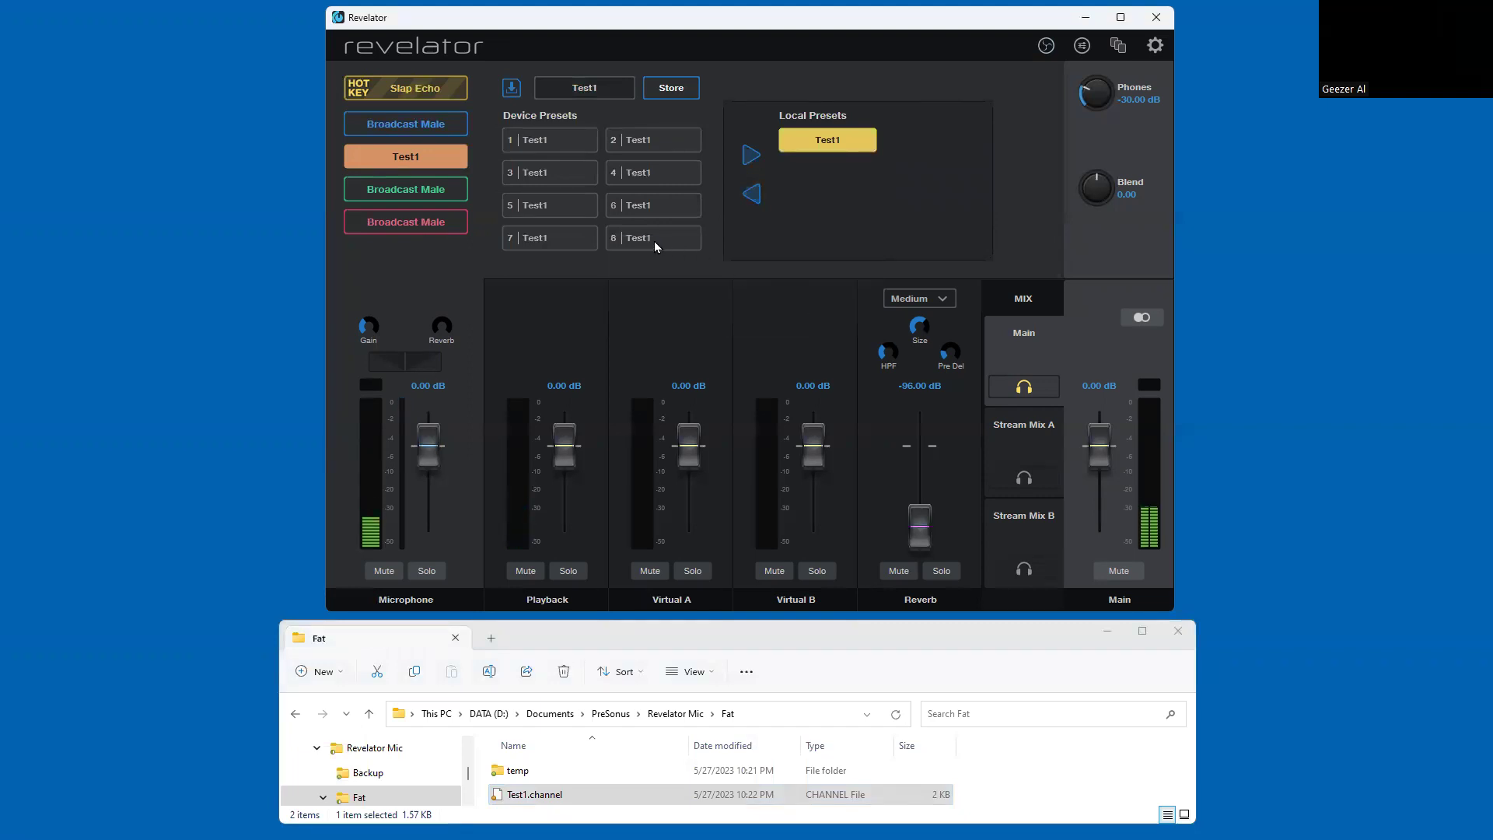
Step: Delete the Test1 preset from device slot 4 and copy the local Test1 preset into the emptied slot
left_click(639, 175)
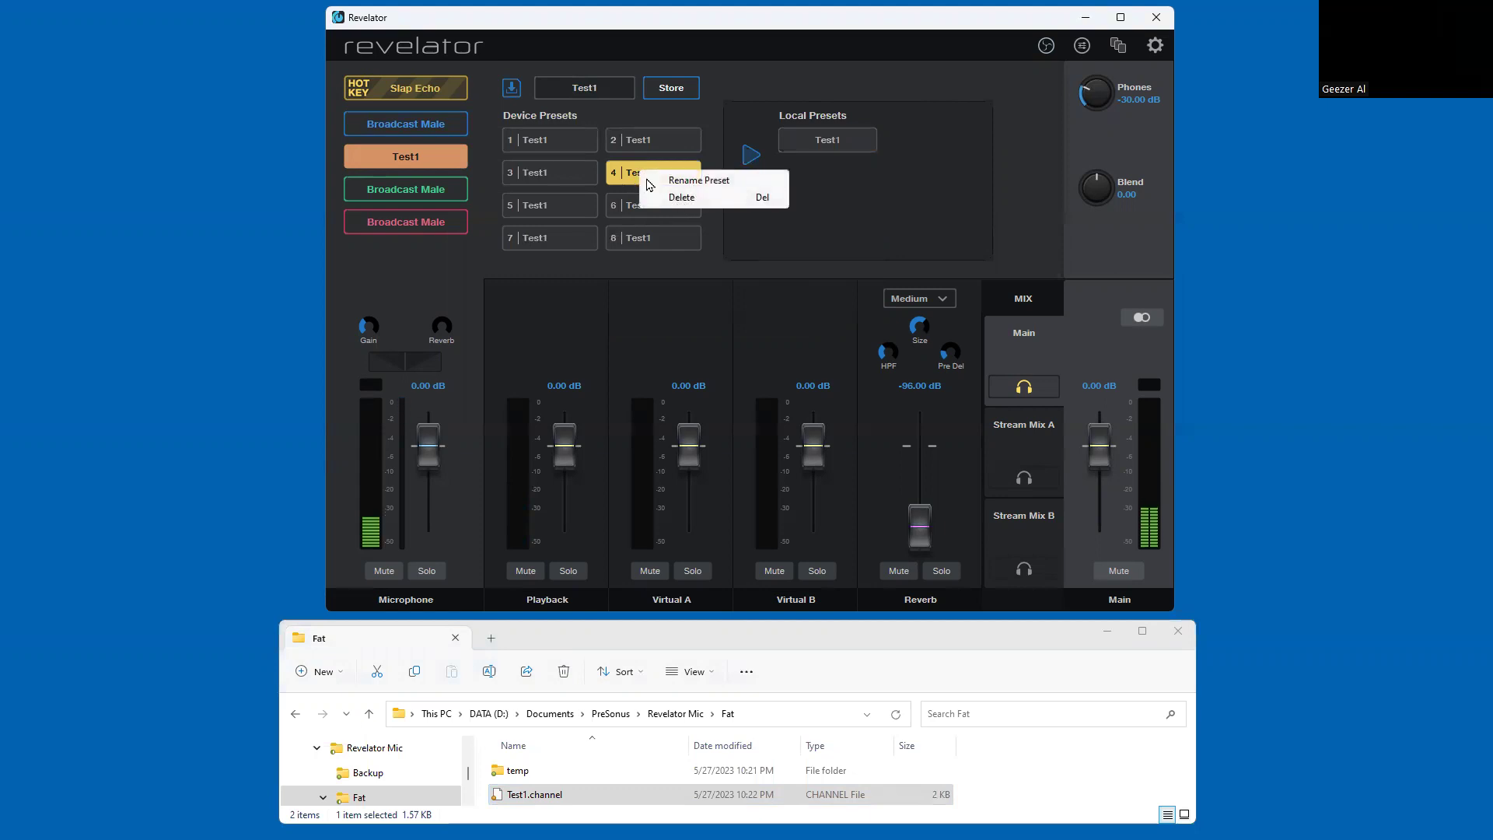
left_click(681, 198)
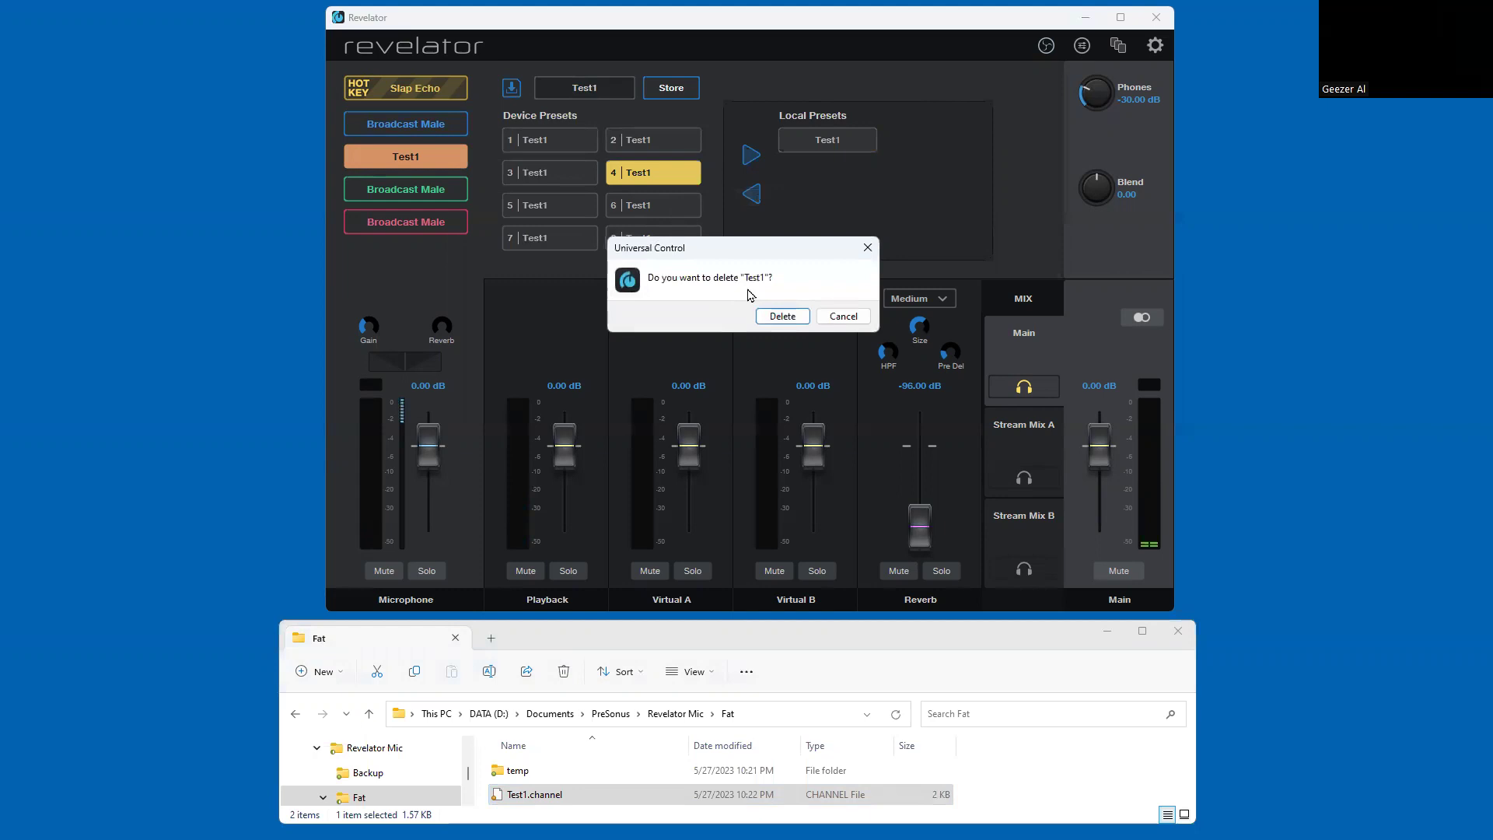
left_click(782, 316)
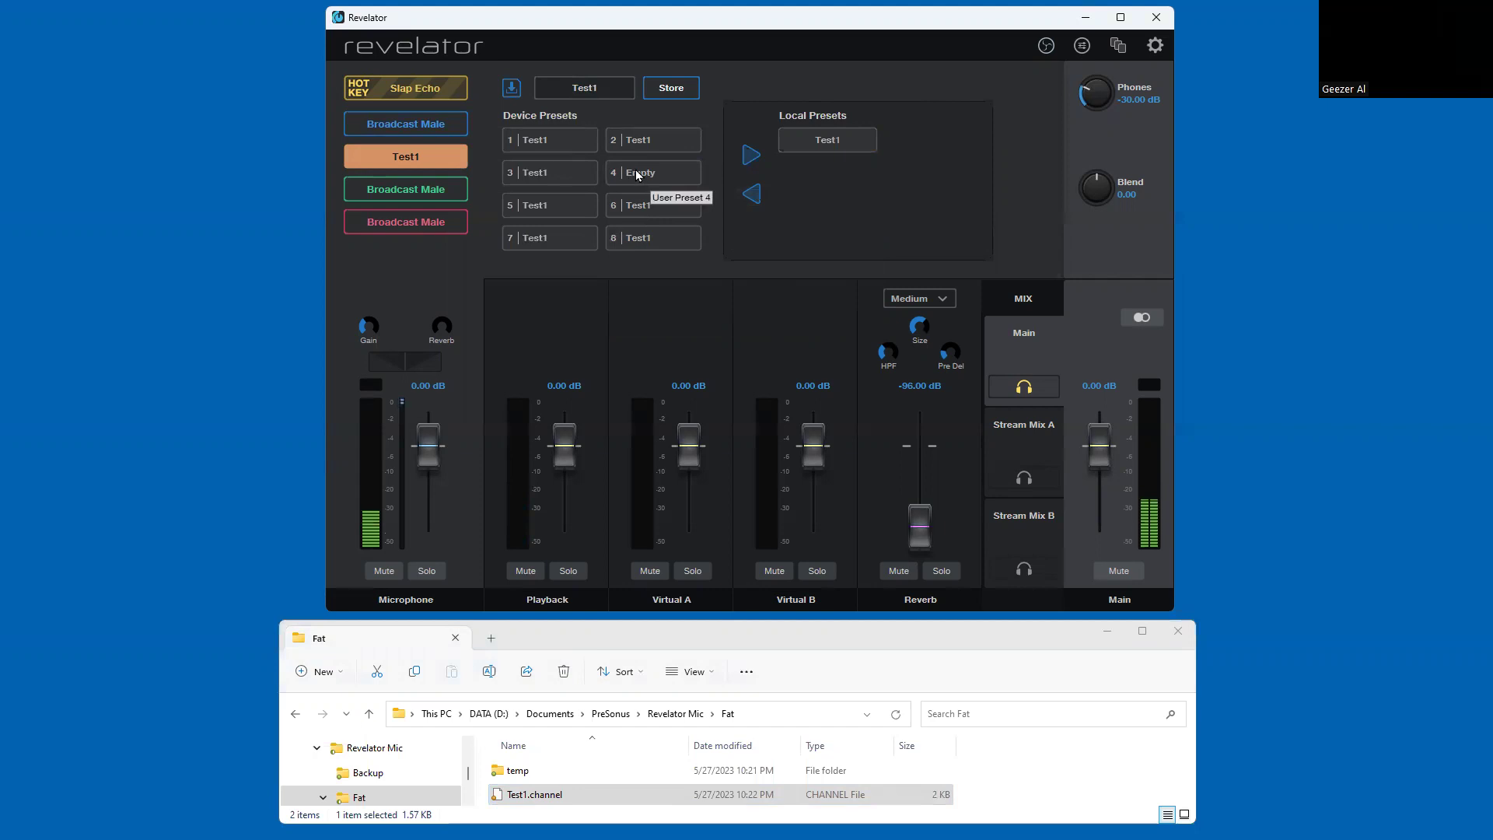
left_click(826, 141)
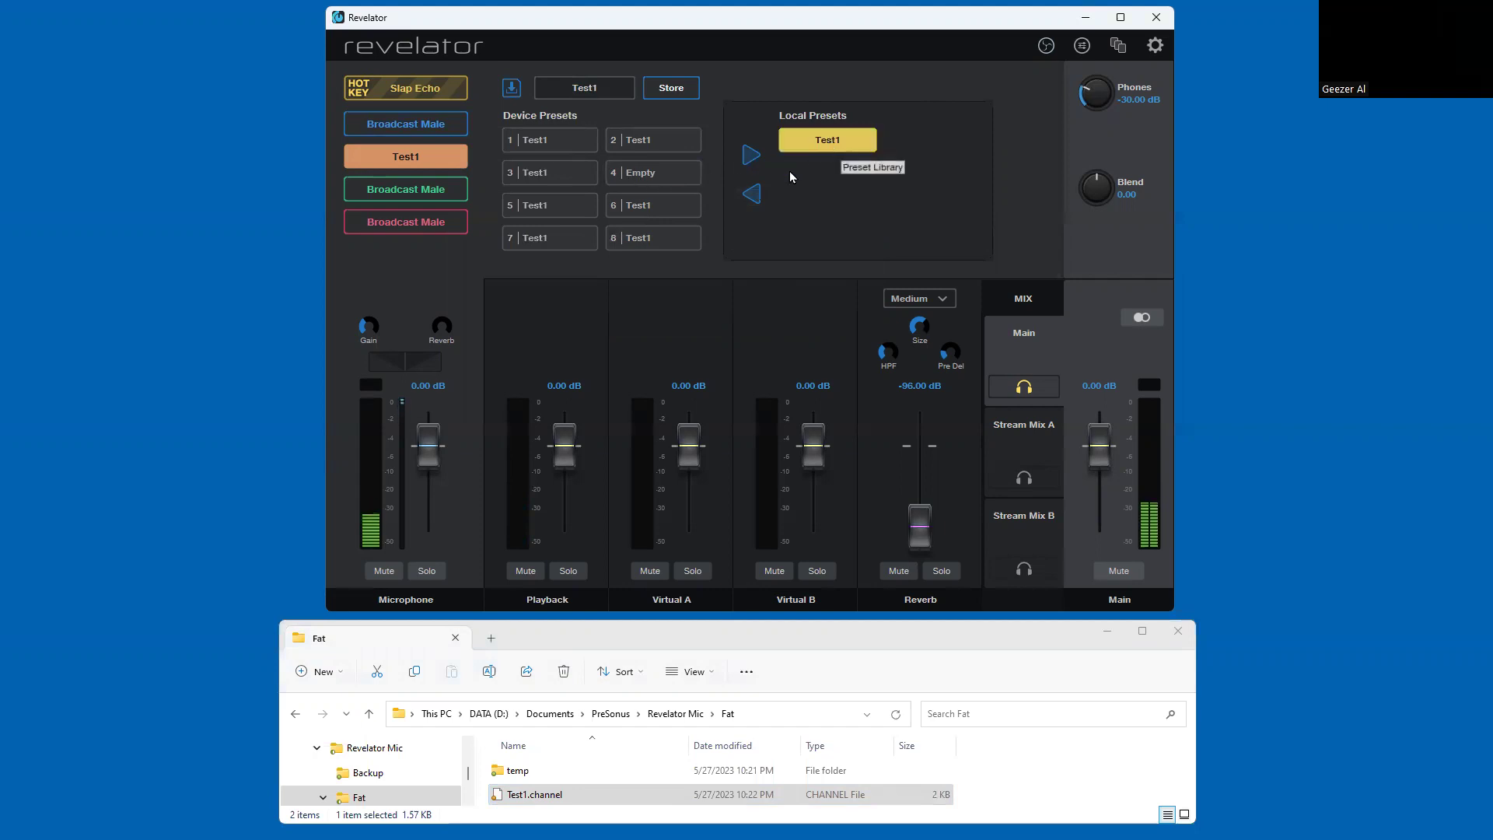
left_click(753, 195)
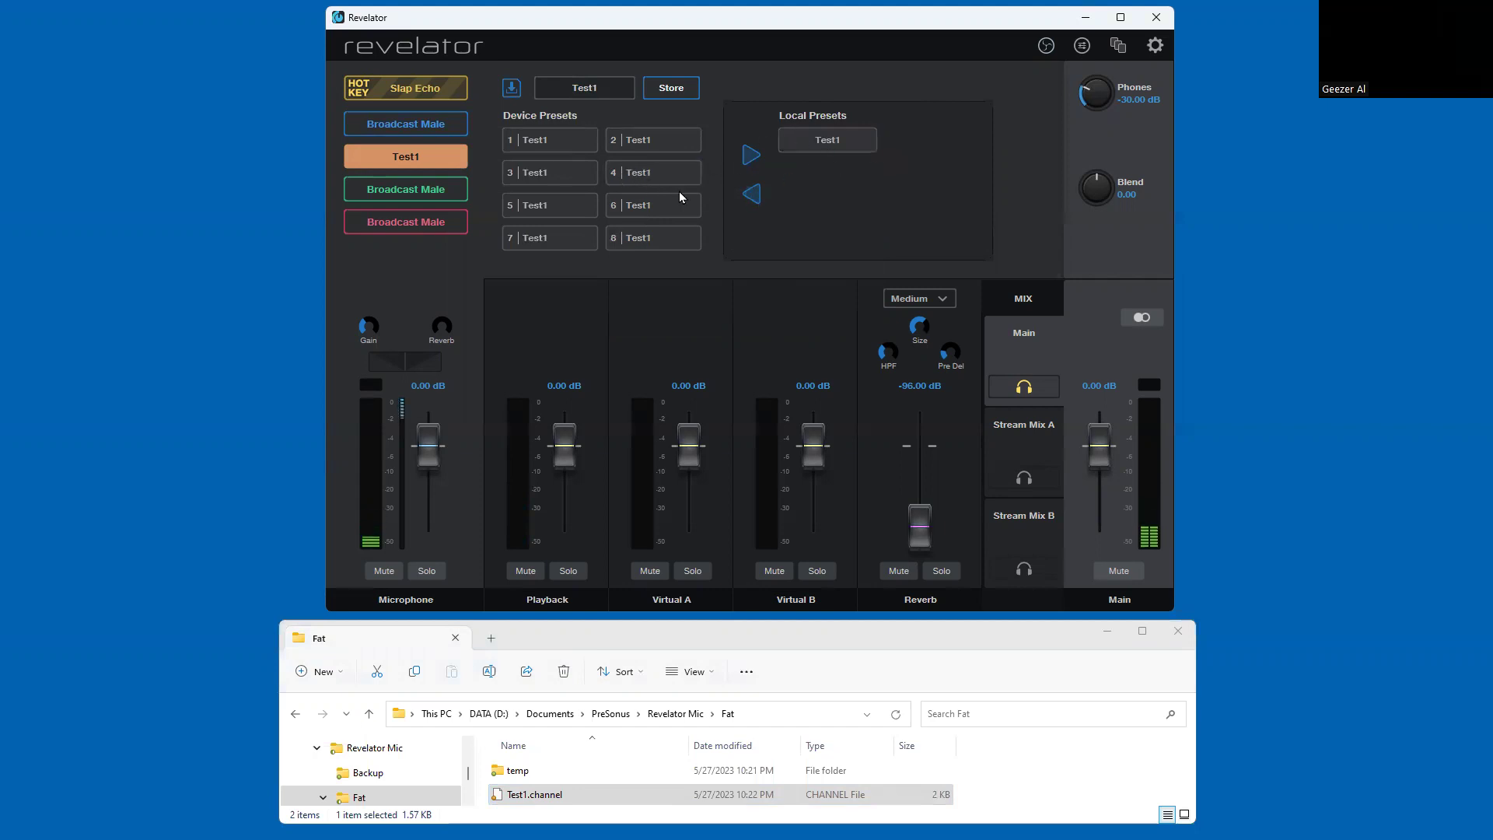
Step: Permanently delete the Test1 preset from the local presets
left_click(826, 146)
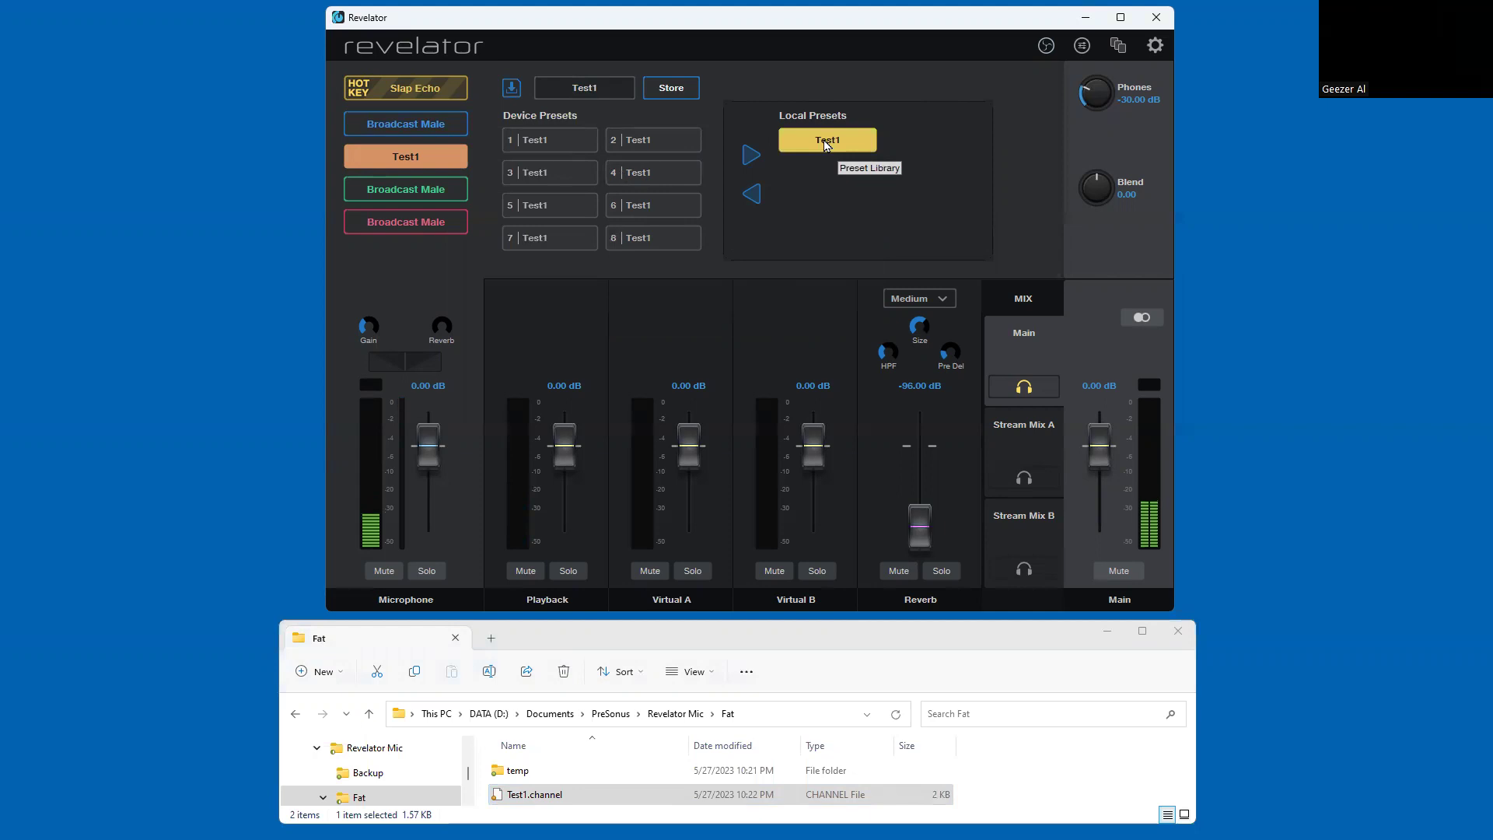
right_click(826, 145)
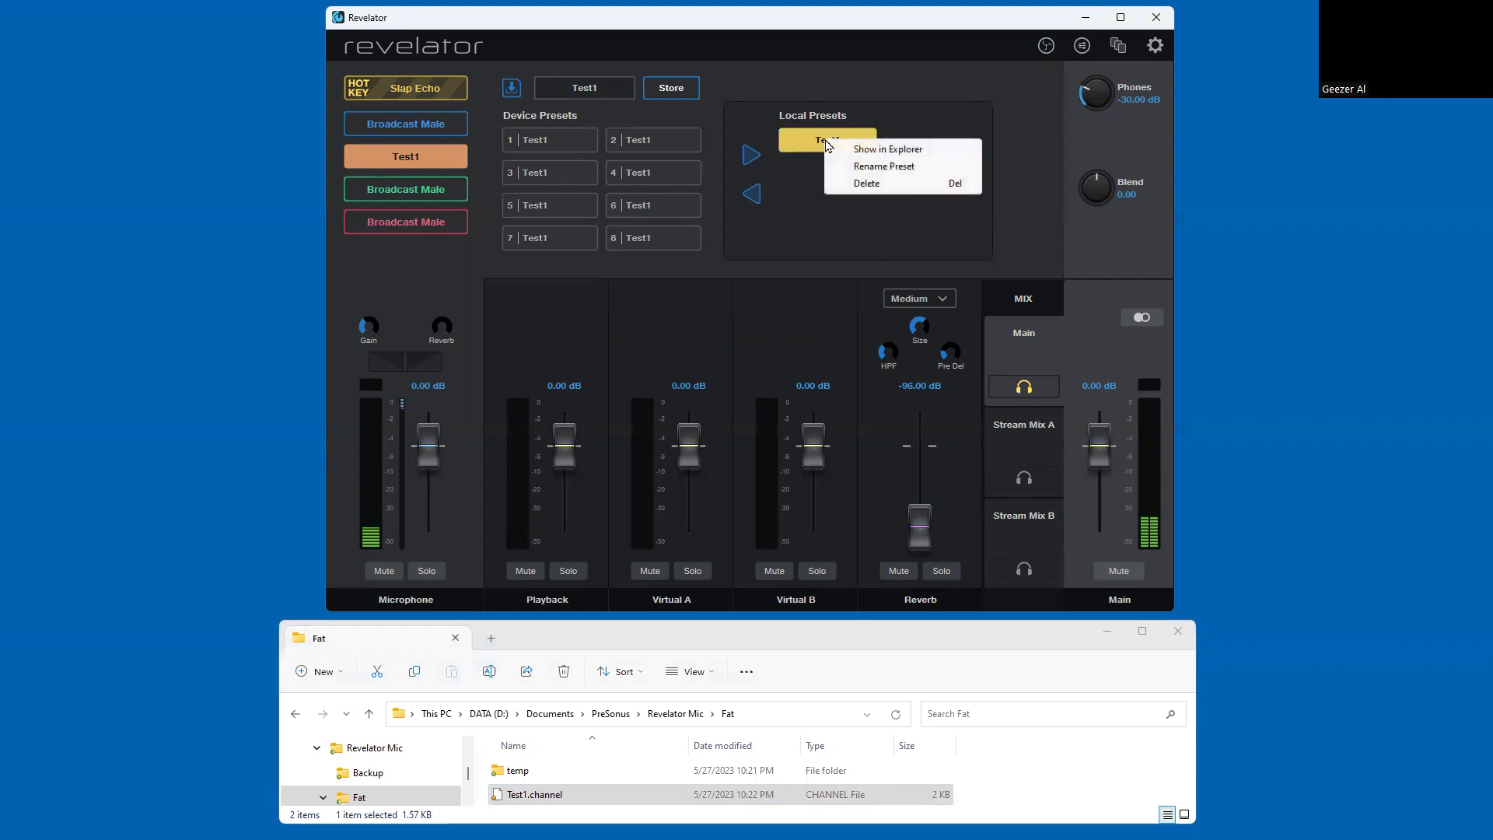
left_click(868, 184)
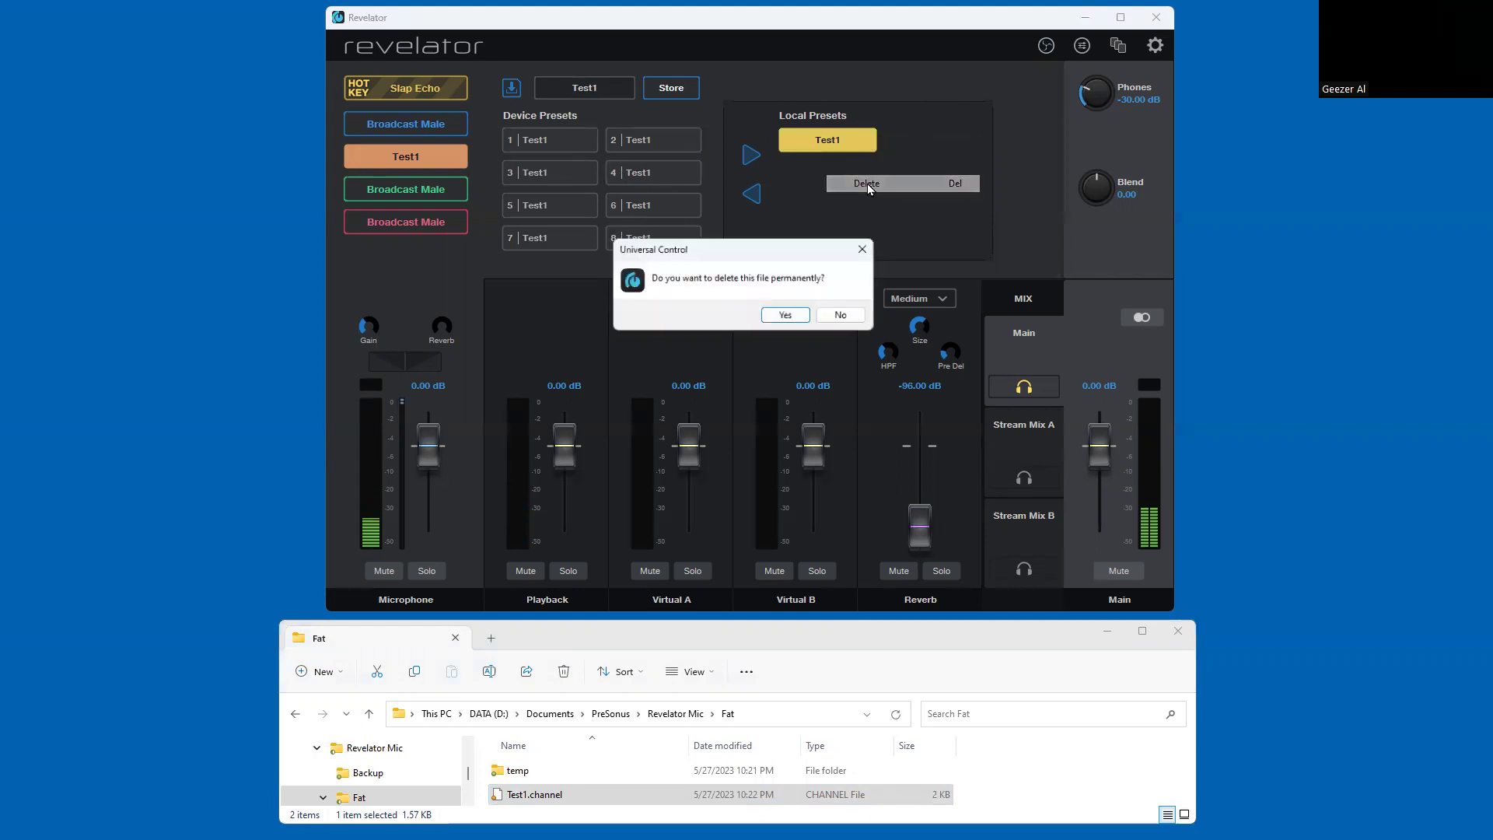
left_click(787, 317)
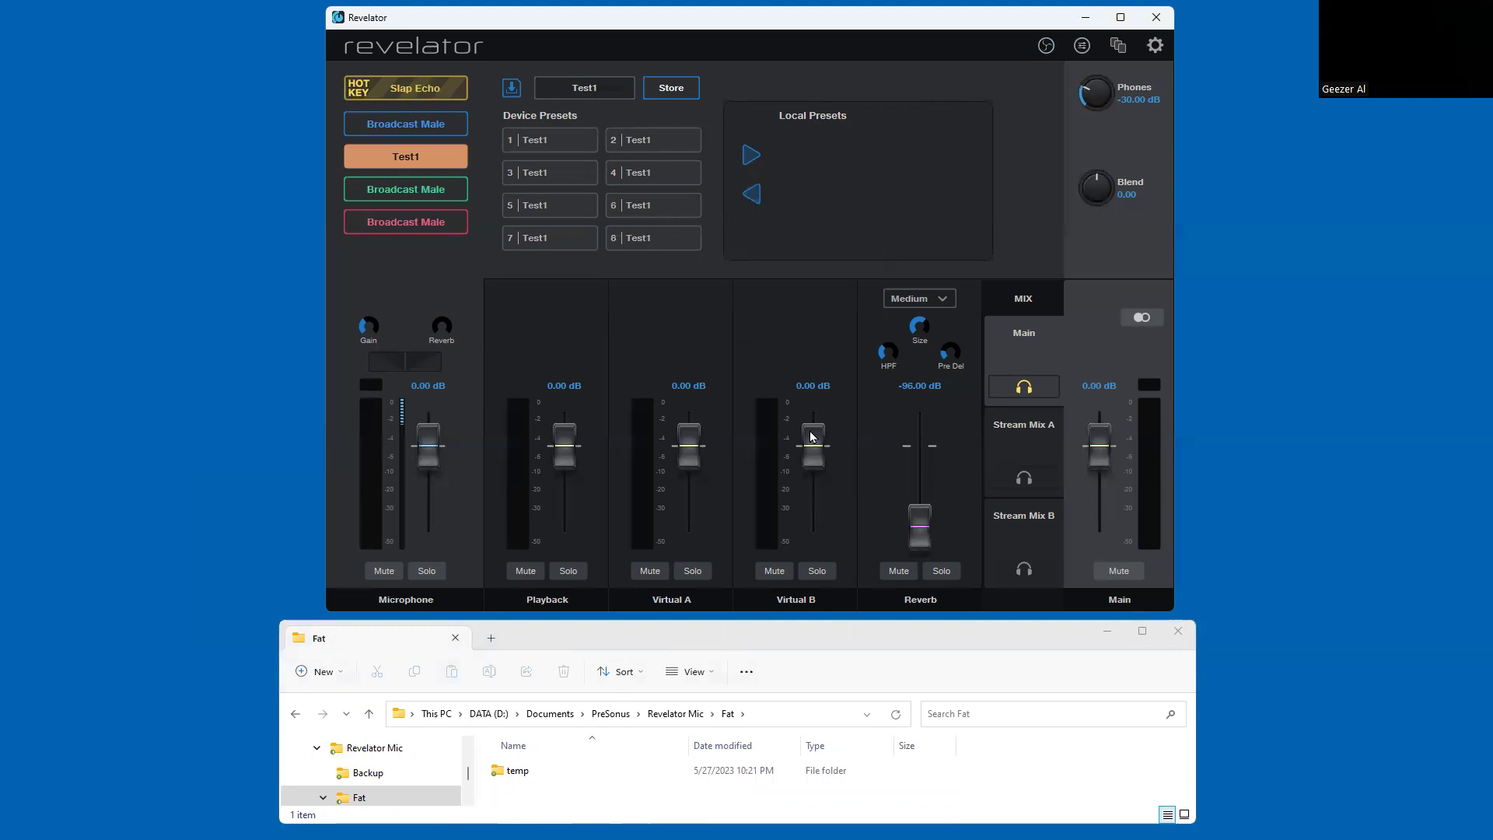
Step: Switch between the preset storage view and the Fat Channel view, ending on the Fat Channel view
left_click(512, 90)
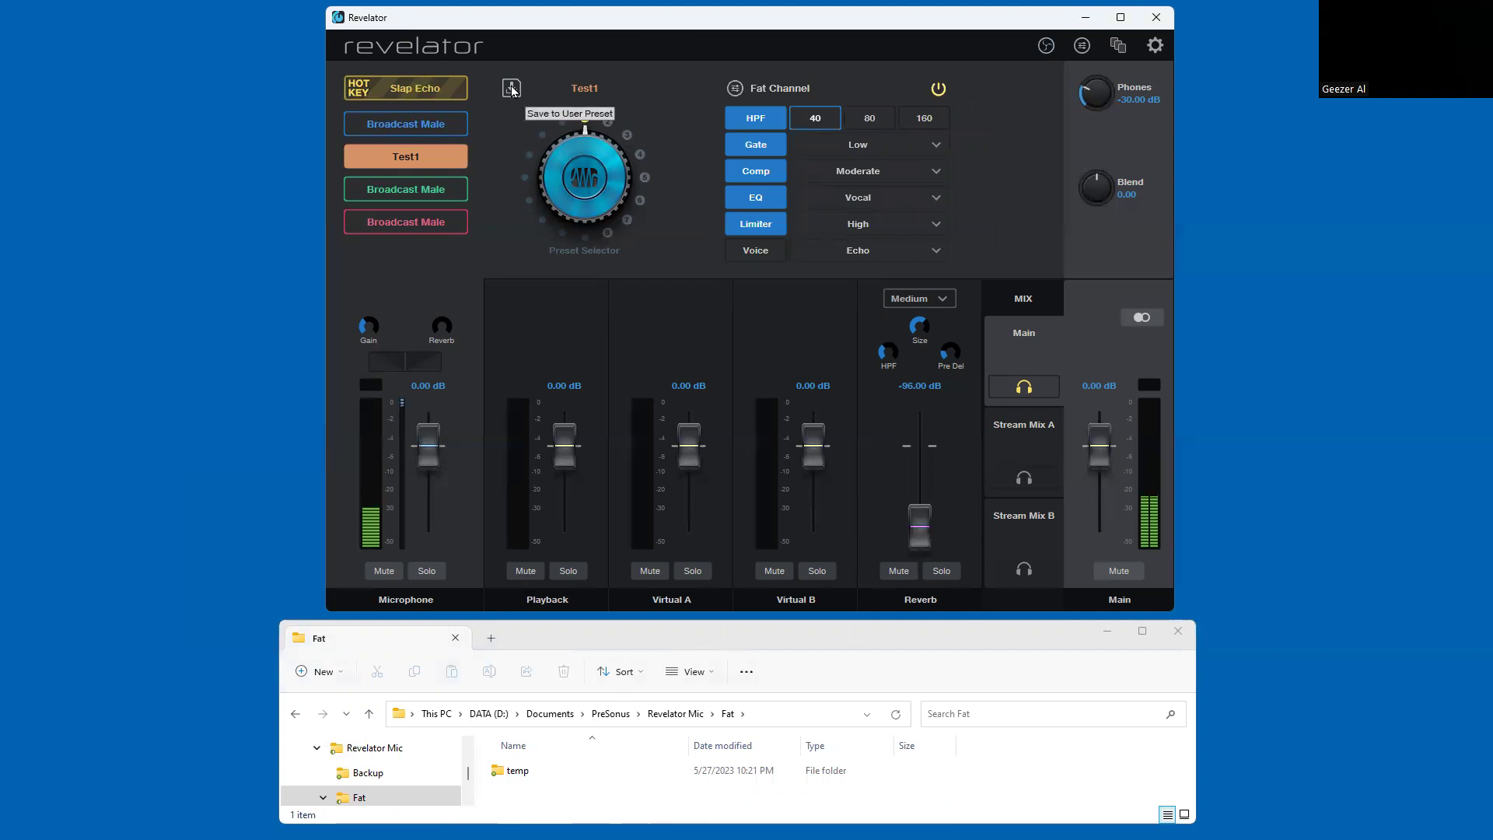
left_click(512, 89)
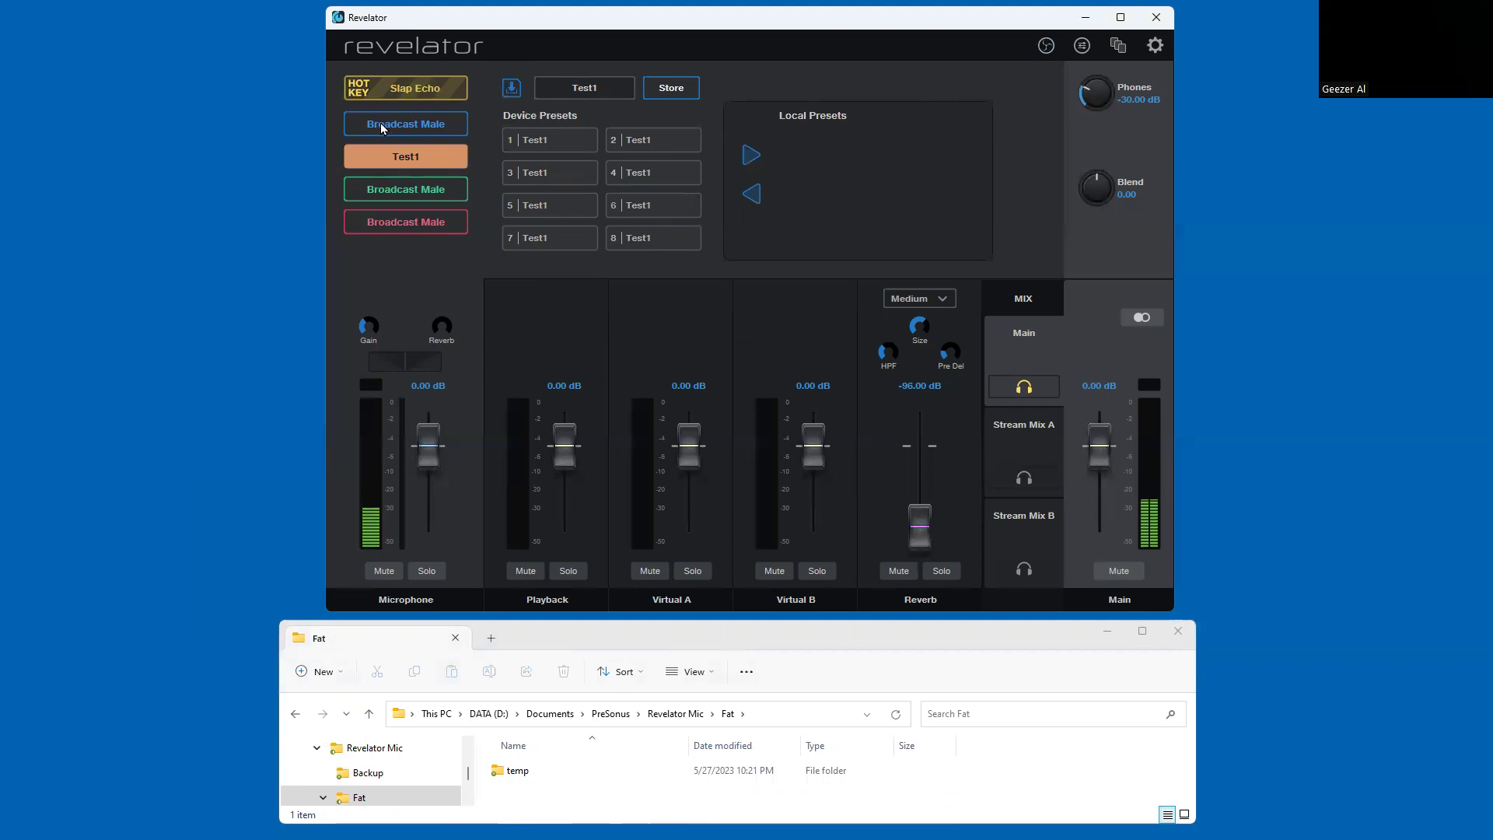
left_click(511, 89)
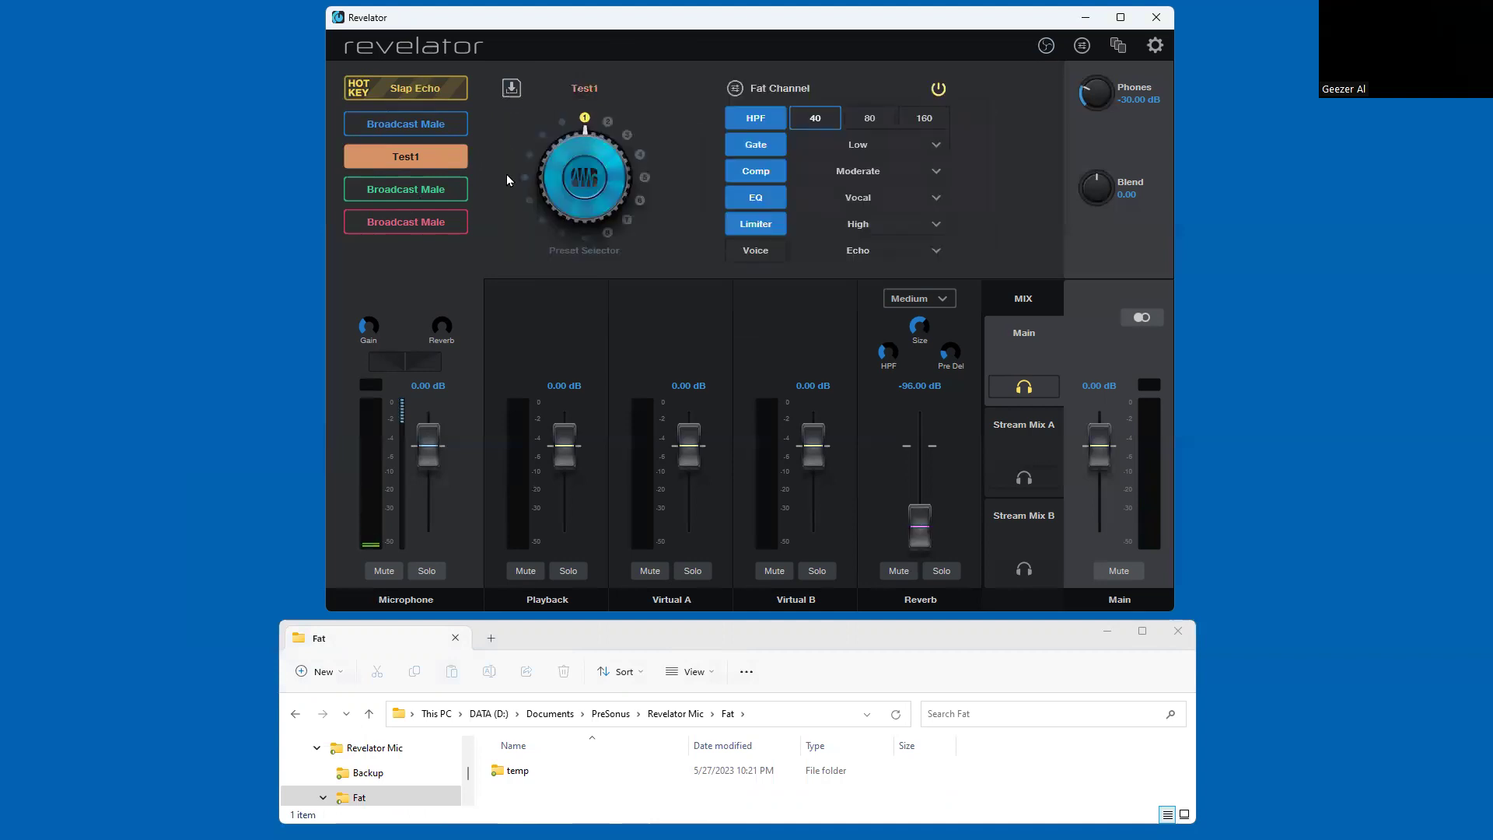